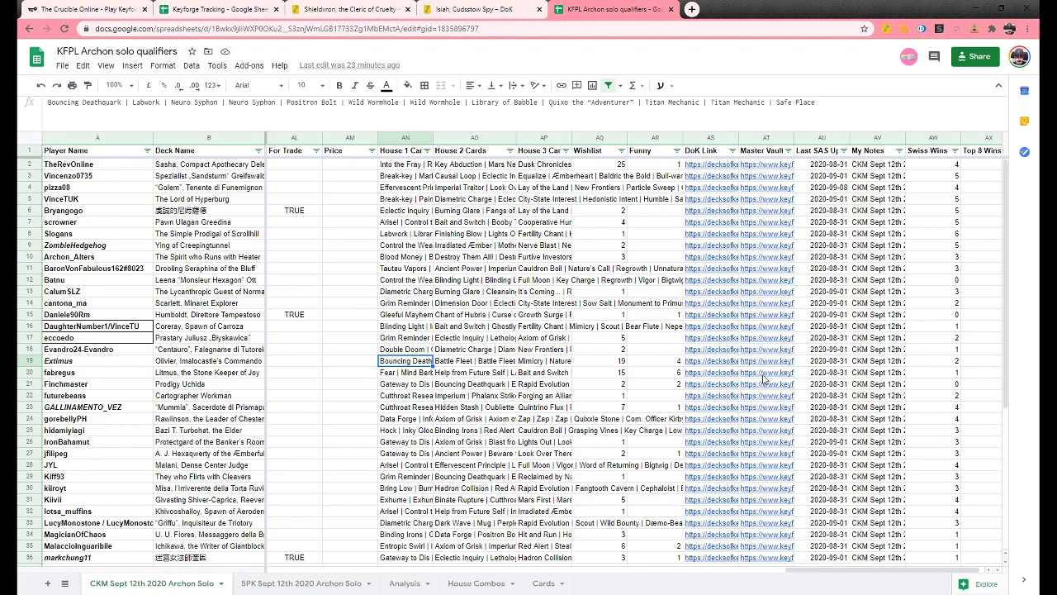
Step: Open the Cards sheet and inspect the 5PK and Total formulas in the Gateway to Dis row
{"action": "left_click", "coordinate": [544, 583]}
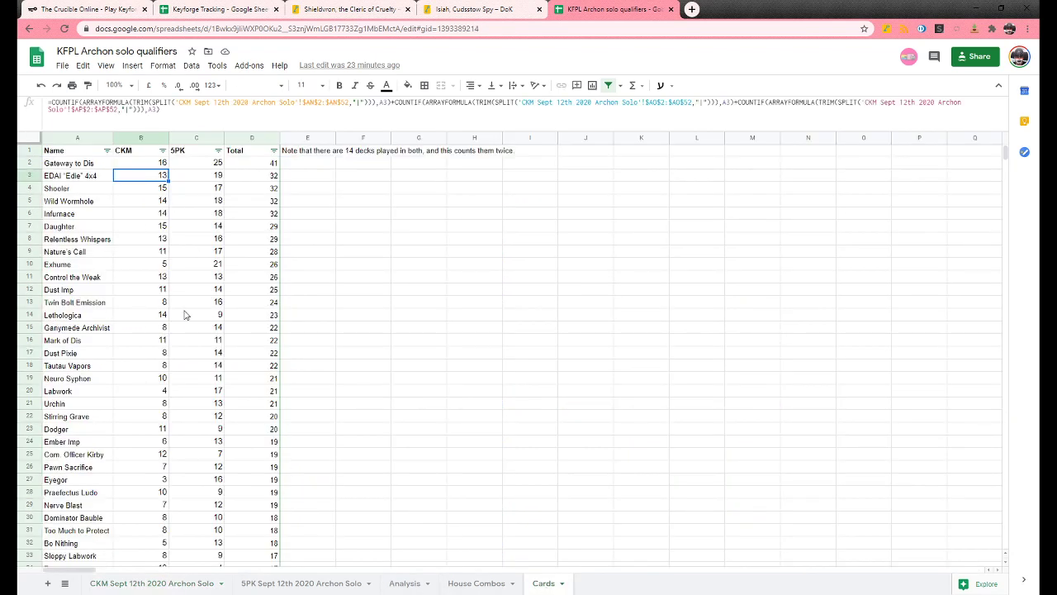
{"action": "left_click", "coordinate": [266, 164]}
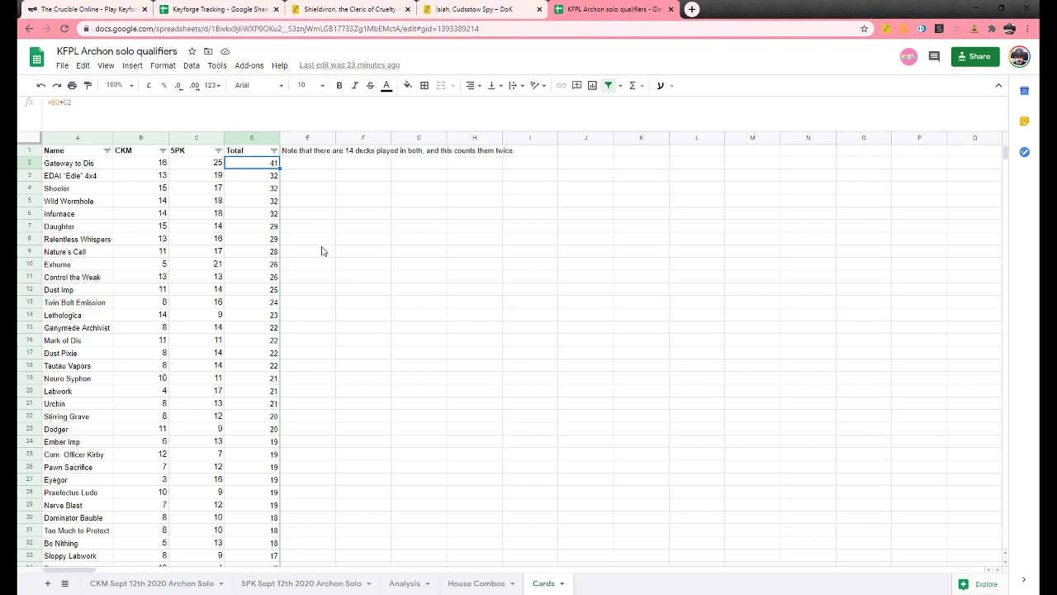
{"action": "left_click", "coordinate": [205, 165]}
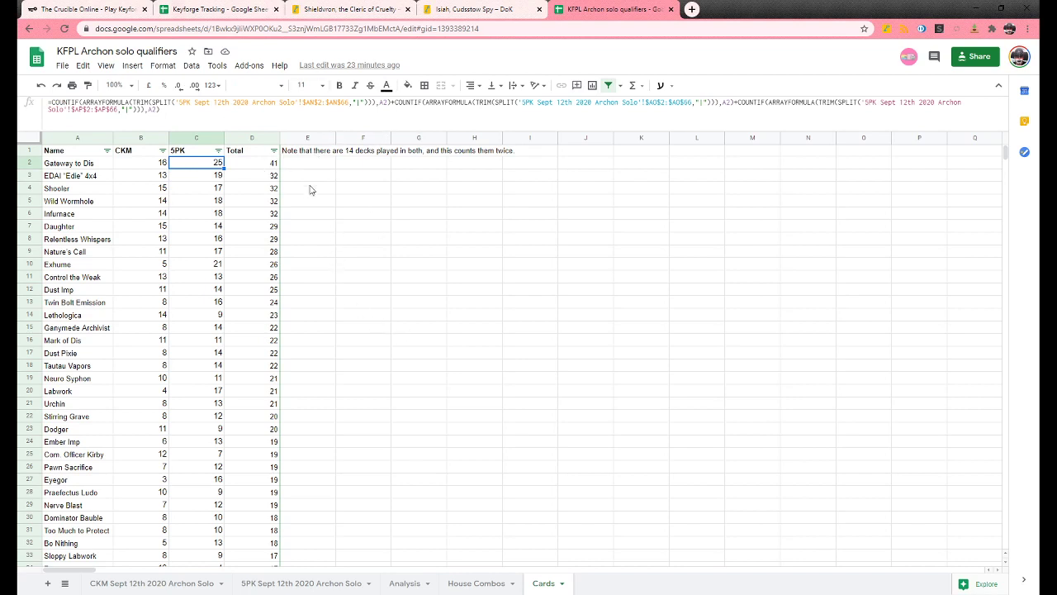
{"action": "left_click", "coordinate": [263, 168]}
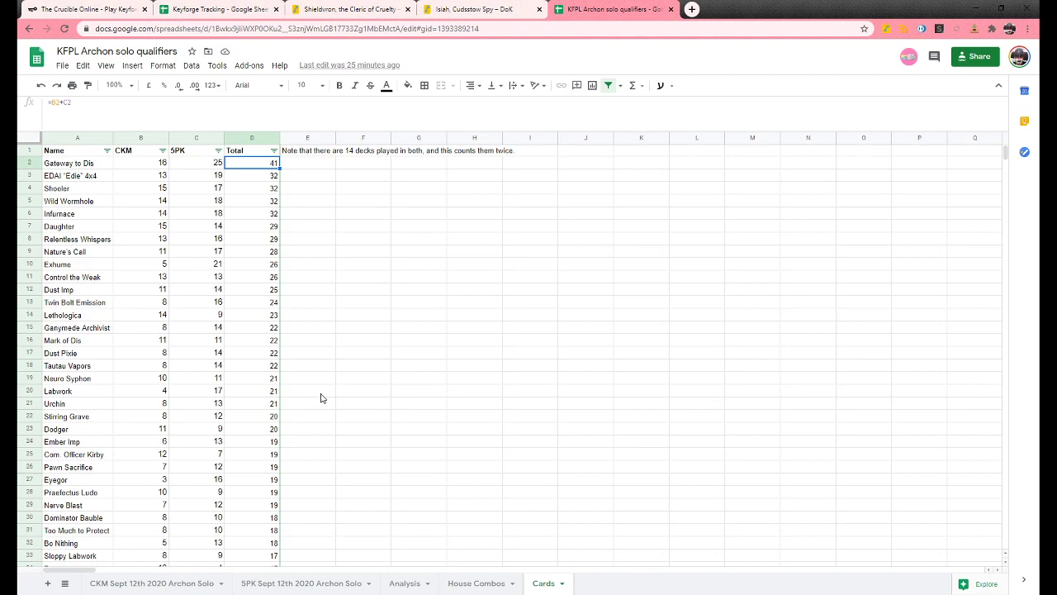
Step: Open decksofkeyforge.com in a new browser tab, search decks limited to My Decks, and look through the results
{"action": "left_click", "coordinate": [188, 9]}
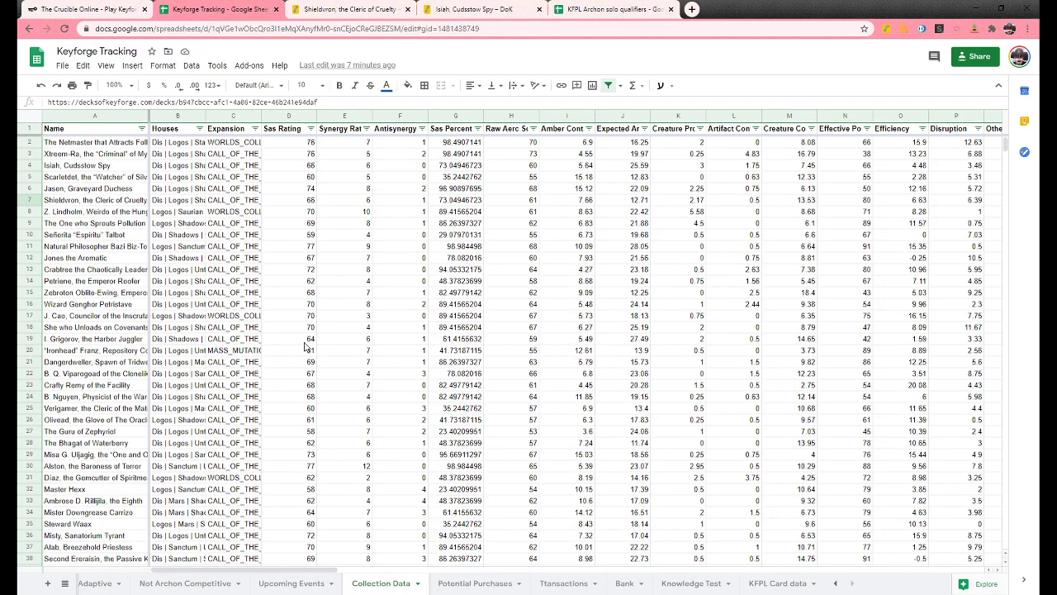
{"action": "left_click", "coordinate": [692, 10]}
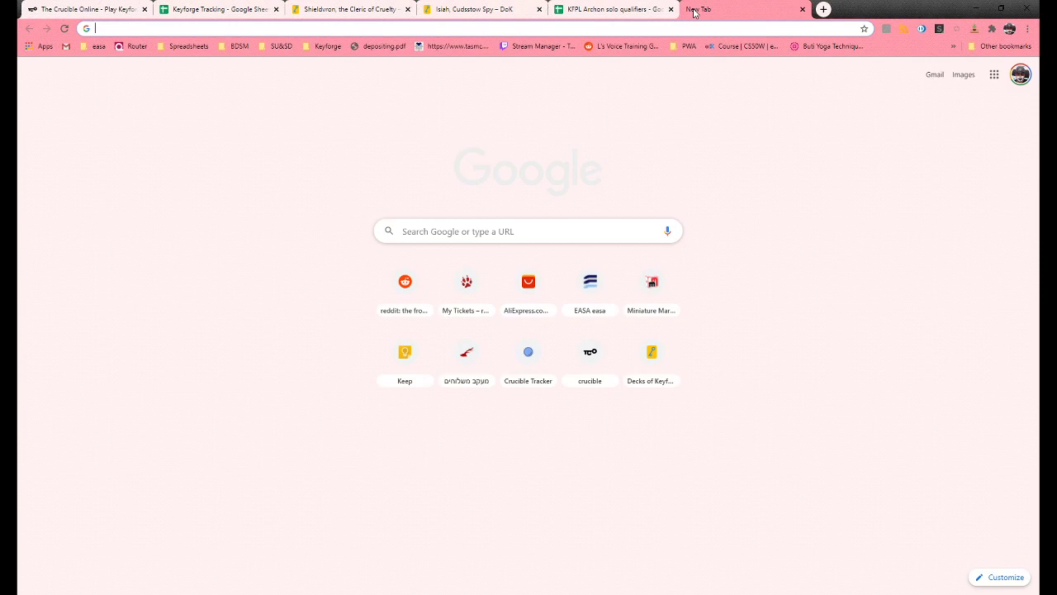
{"action": "type", "text": "decksofkeyforge.com"}
{"action": "key", "text": "Return"}
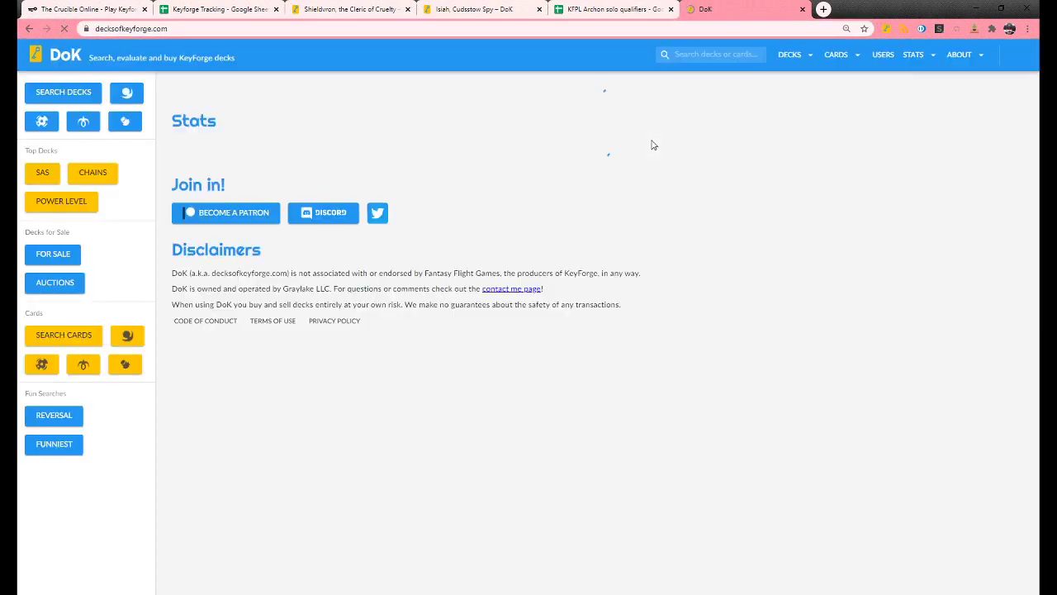
{"action": "left_click", "coordinate": [125, 94]}
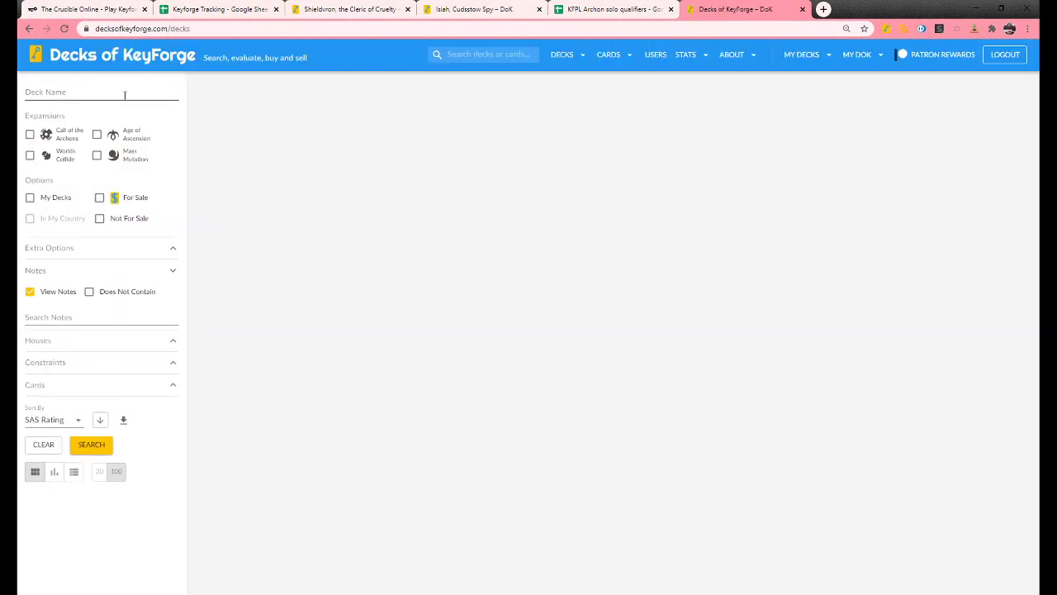
{"action": "left_click", "coordinate": [49, 200]}
{"action": "left_click", "coordinate": [91, 446]}
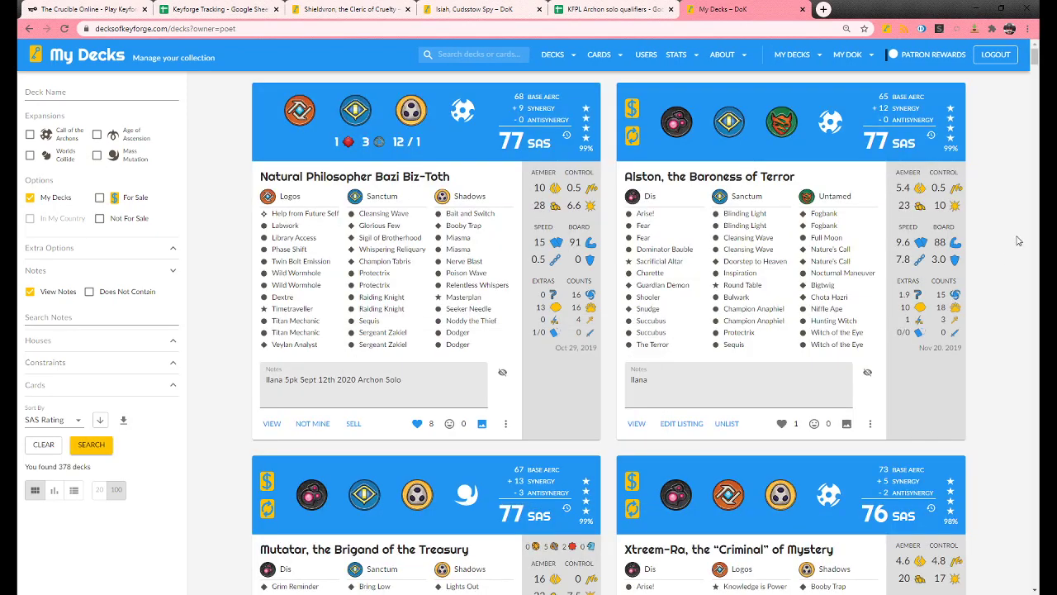
{"action": "left_click_drag", "start_coordinate": [1033, 62], "coordinate": [990, 574]}
{"action": "left_click", "coordinate": [608, 584]}
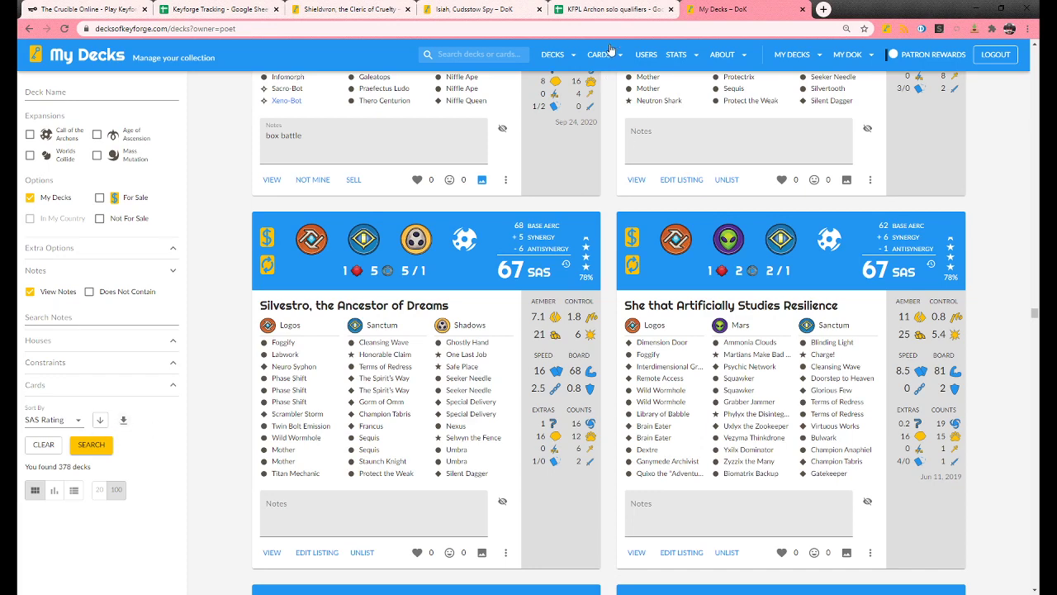
Step: Switch to the Keyforge Tracking spreadsheet, open its Archon sheet, and inspect the lookup formula behind the Houses column
{"action": "left_click", "coordinate": [208, 12]}
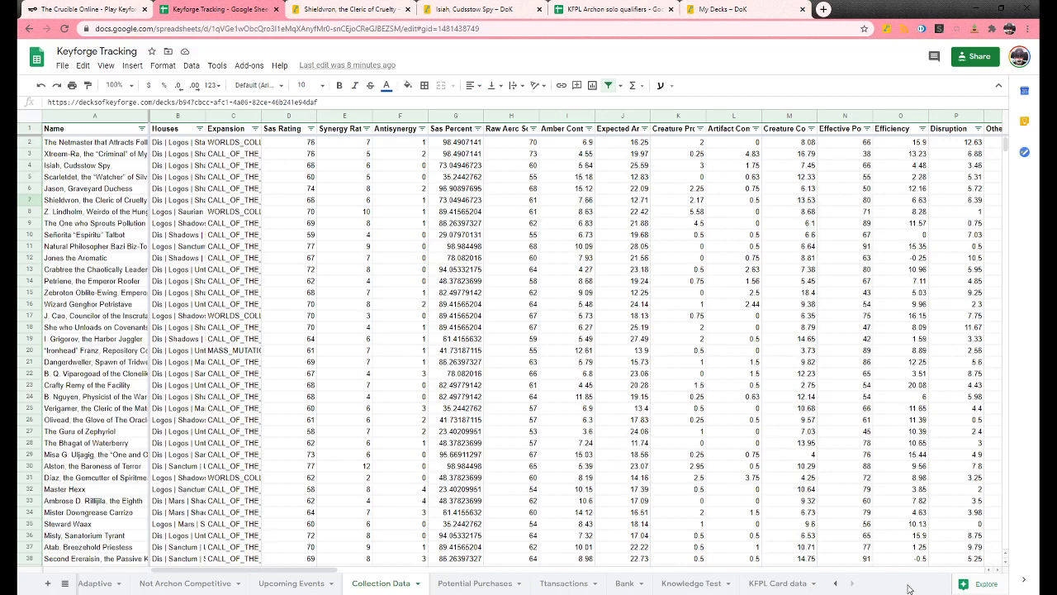
{"action": "left_click", "coordinate": [835, 583]}
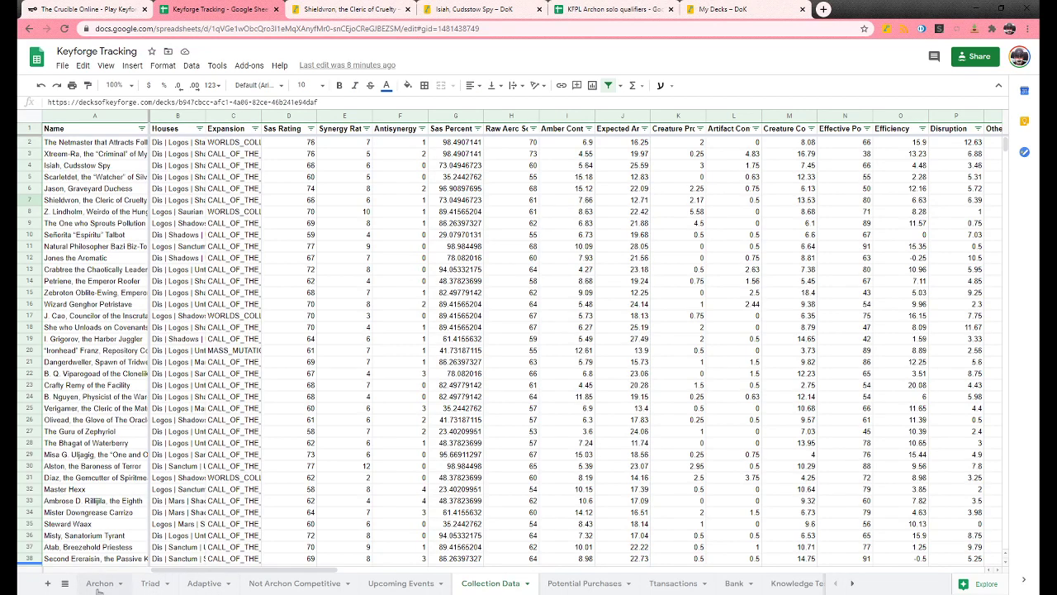
{"action": "left_click", "coordinate": [101, 584]}
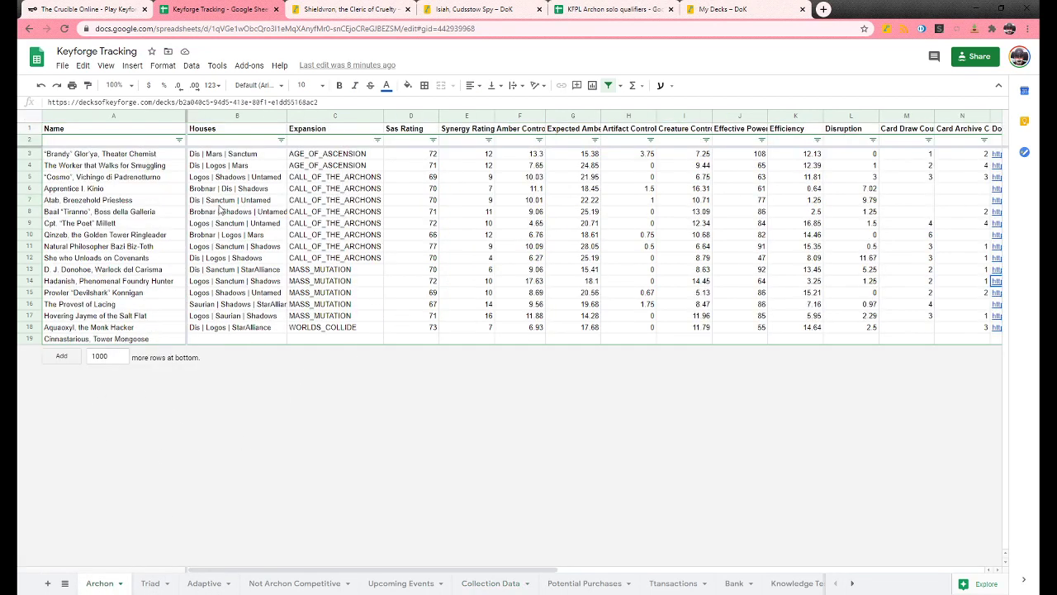
{"action": "left_click", "coordinate": [136, 156]}
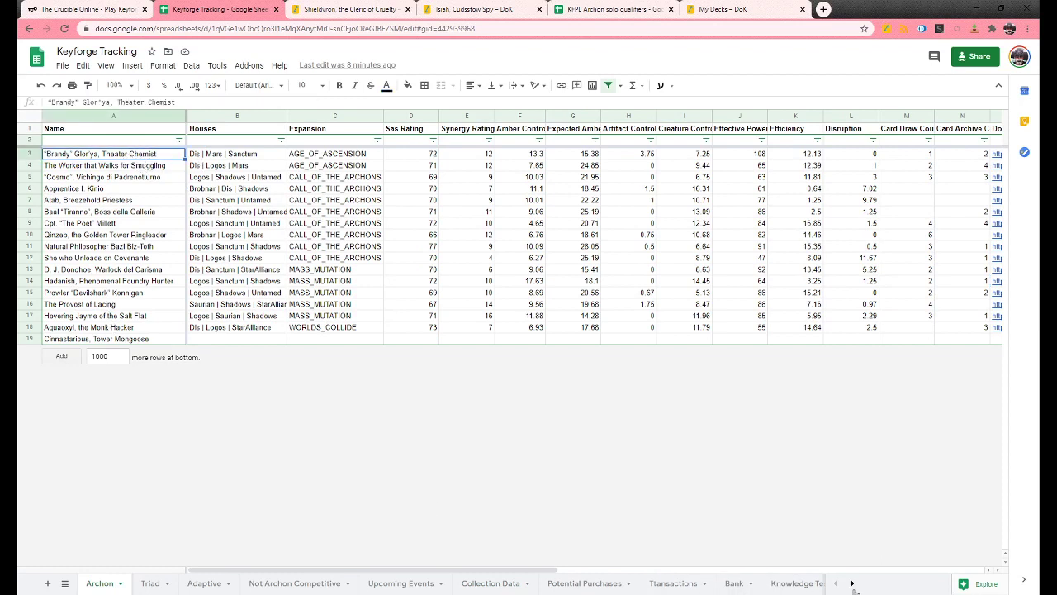
{"action": "left_click", "coordinate": [212, 154]}
{"action": "left_click", "coordinate": [307, 158]}
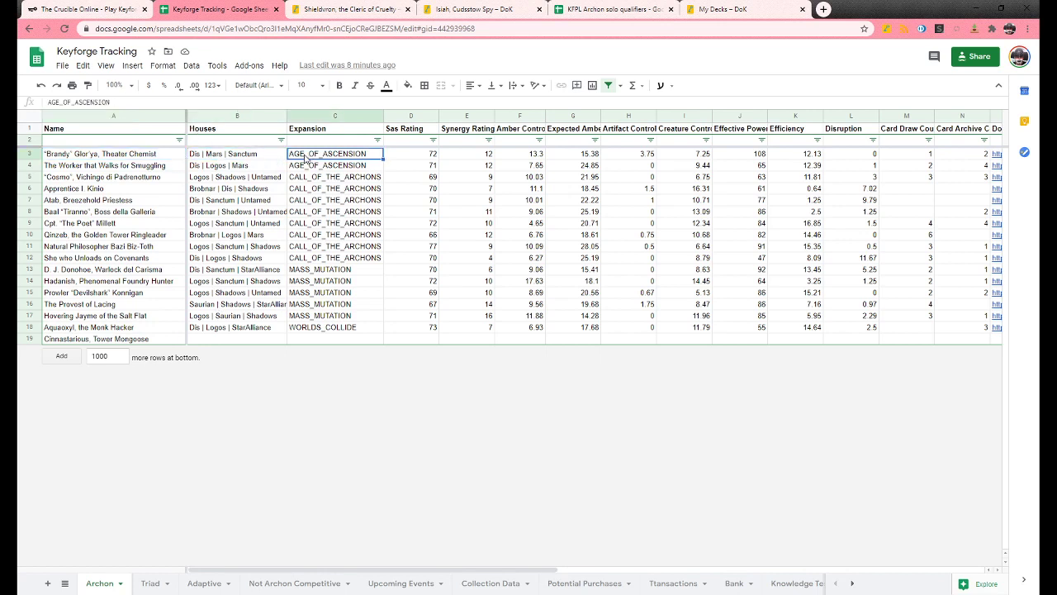
{"action": "left_click", "coordinate": [234, 143]}
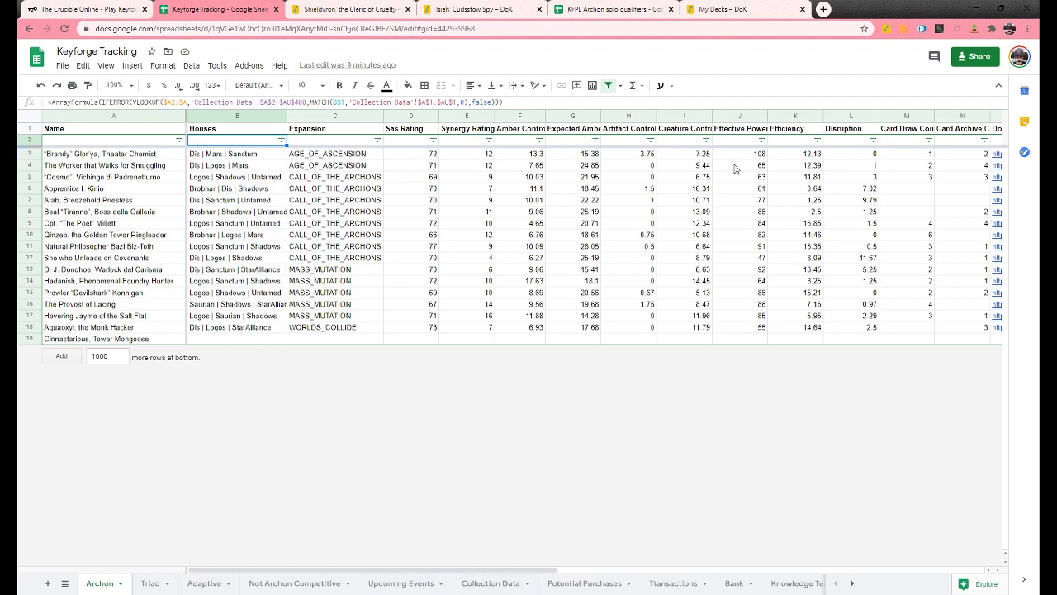
Step: Review the Archon sheet's Appeal, Next step, Competitive and Familiarity columns alongside the Collection Data sheet, and check the deck in row 9
{"action": "left_click_drag", "start_coordinate": [243, 569], "coordinate": [605, 568]}
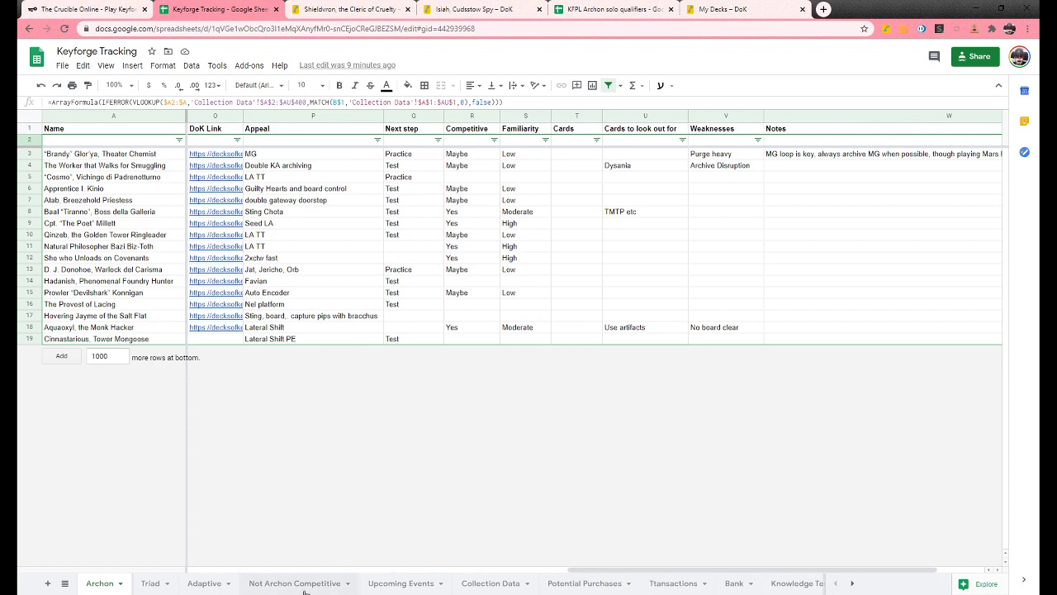
{"action": "left_click", "coordinate": [479, 585]}
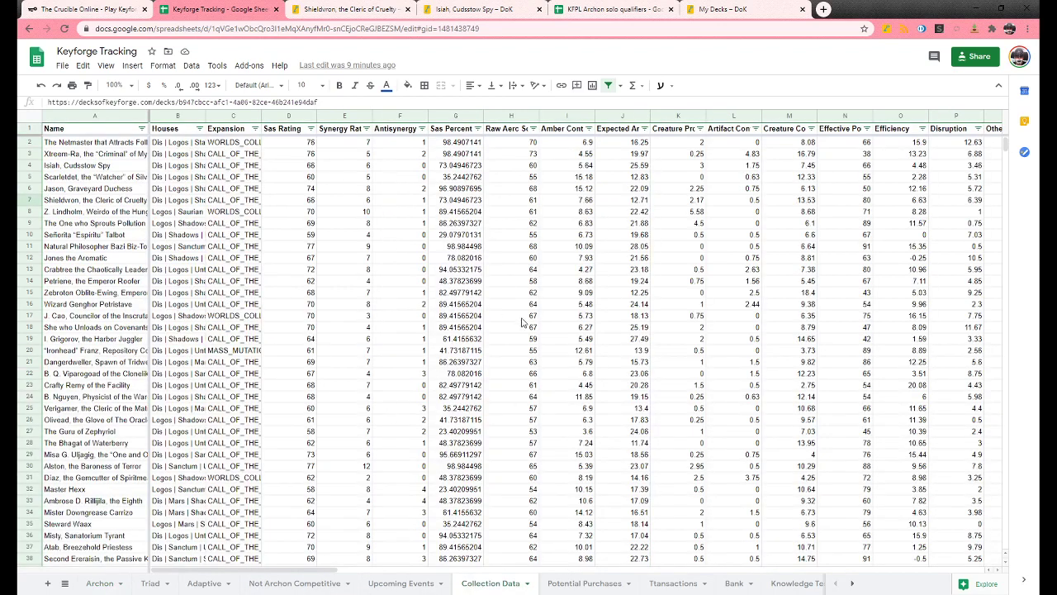
{"action": "left_click", "coordinate": [111, 583]}
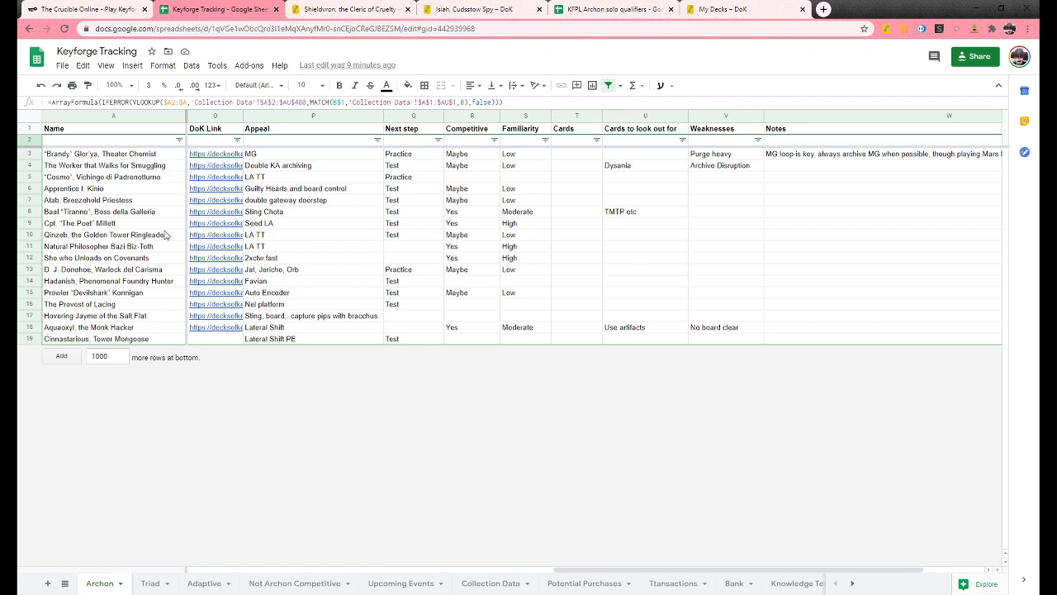
{"action": "mouse_move", "coordinate": [242, 225]}
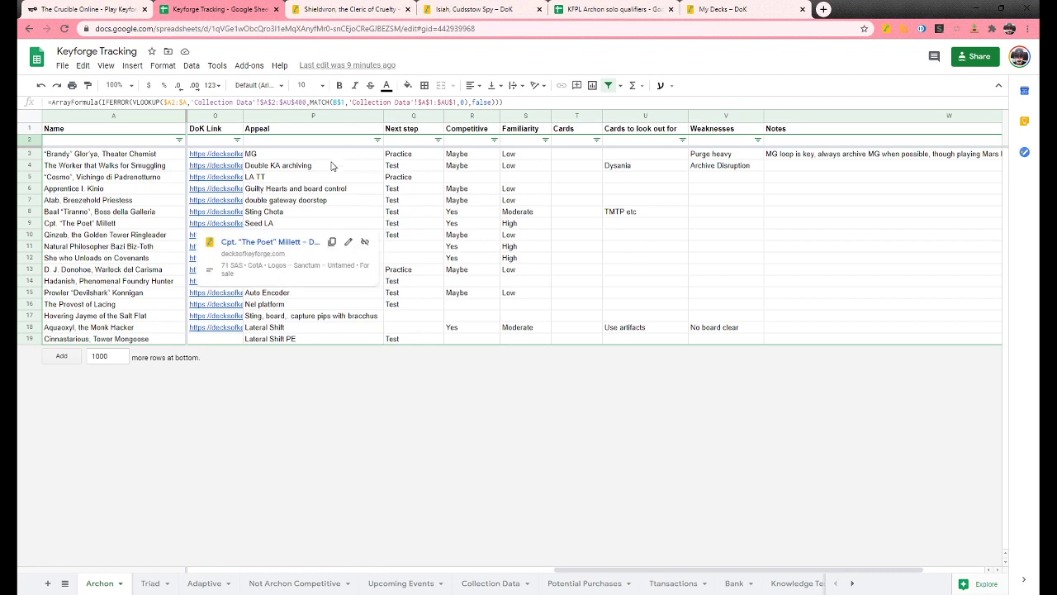
{"action": "left_click", "coordinate": [79, 225]}
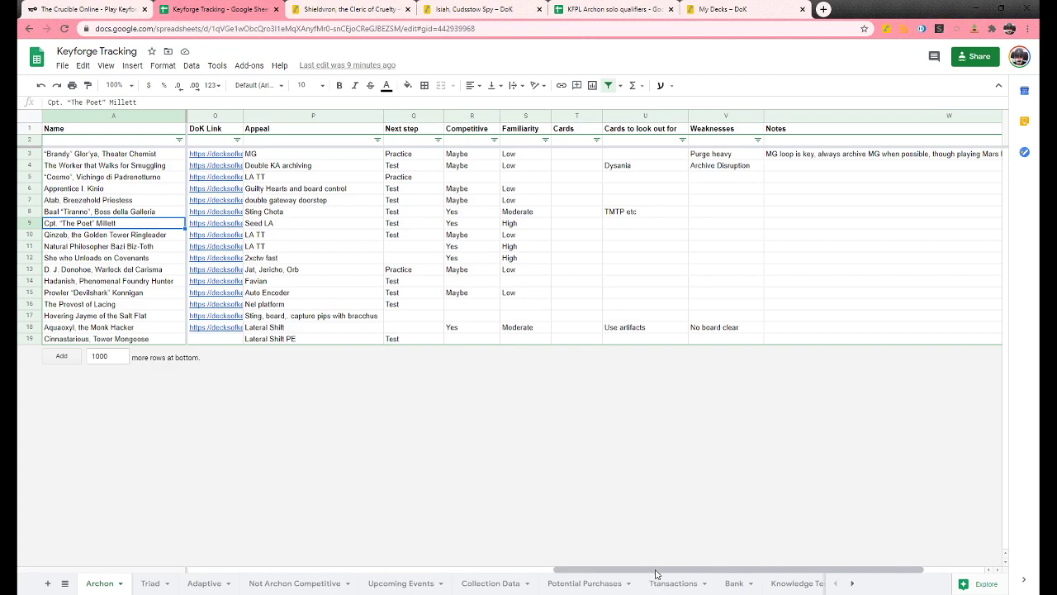
{"action": "left_click_drag", "start_coordinate": [656, 573], "coordinate": [297, 546]}
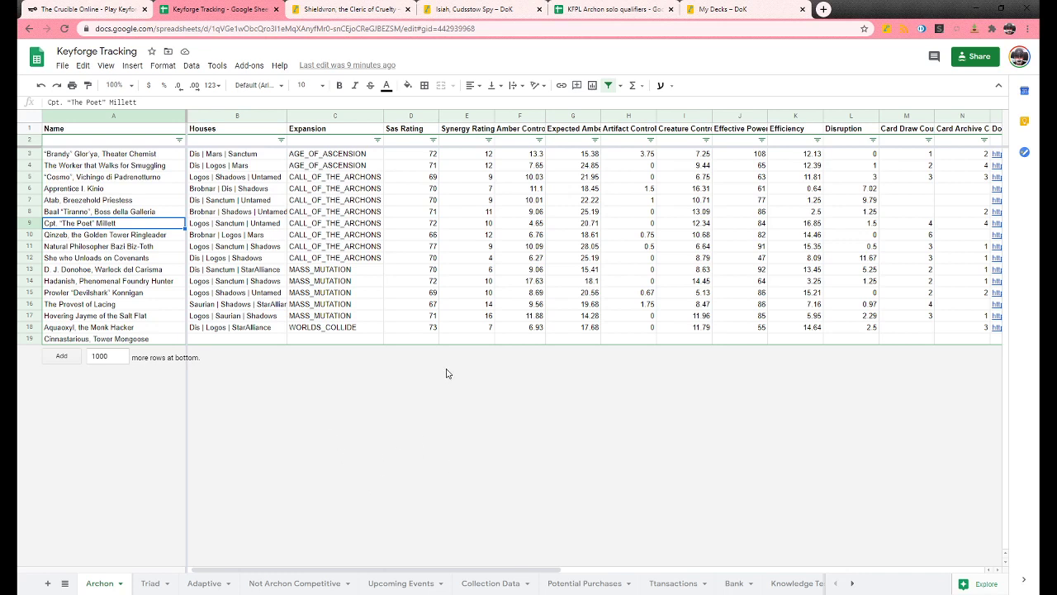
Step: Look through the Triad, Adaptive and Not Archon Competitive sheets, reviewing the SASCAP Competitive ratings on the last one
{"action": "left_click", "coordinate": [150, 584]}
{"action": "left_click", "coordinate": [206, 588]}
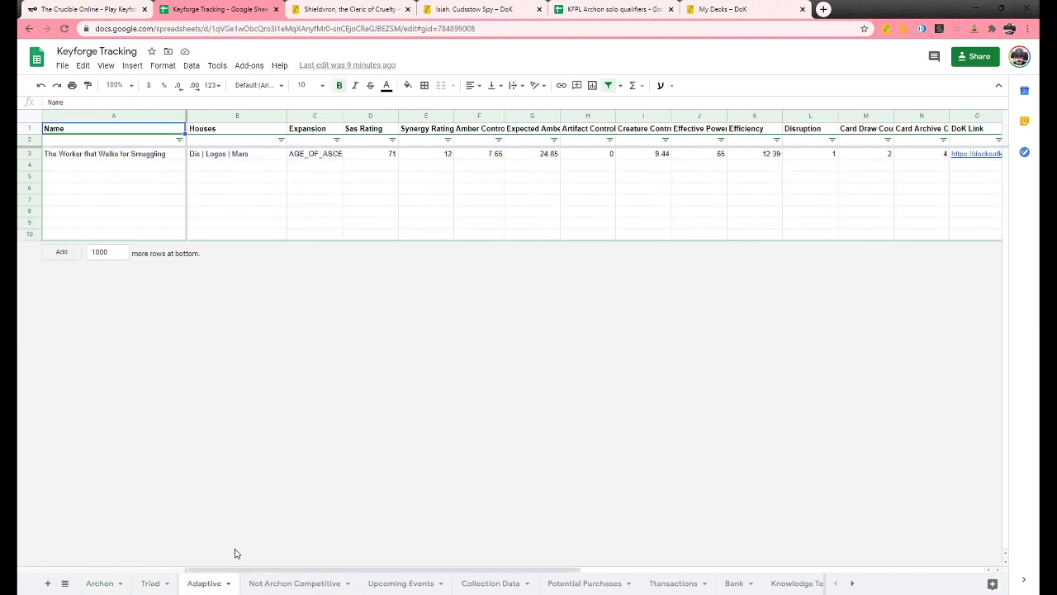
{"action": "left_click", "coordinate": [291, 586]}
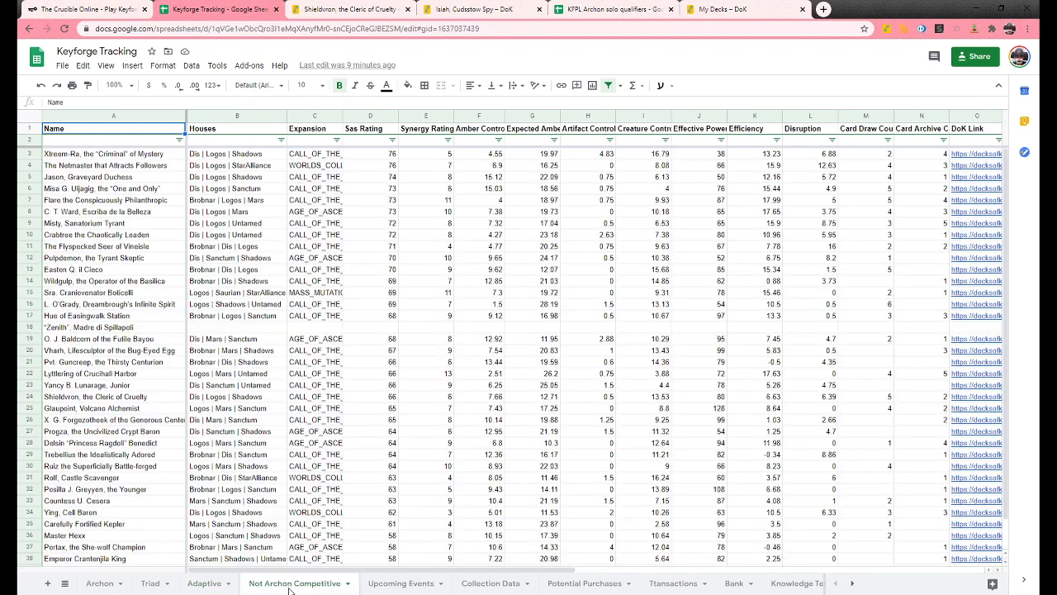
{"action": "scroll", "coordinate": [442, 439], "scroll_direction": "down", "scroll_amount": 2}
{"action": "scroll", "coordinate": [442, 443], "scroll_direction": "up", "scroll_amount": 2}
{"action": "left_click_drag", "start_coordinate": [446, 569], "coordinate": [768, 566]}
{"action": "scroll", "coordinate": [551, 404], "scroll_direction": "down", "scroll_amount": 2}
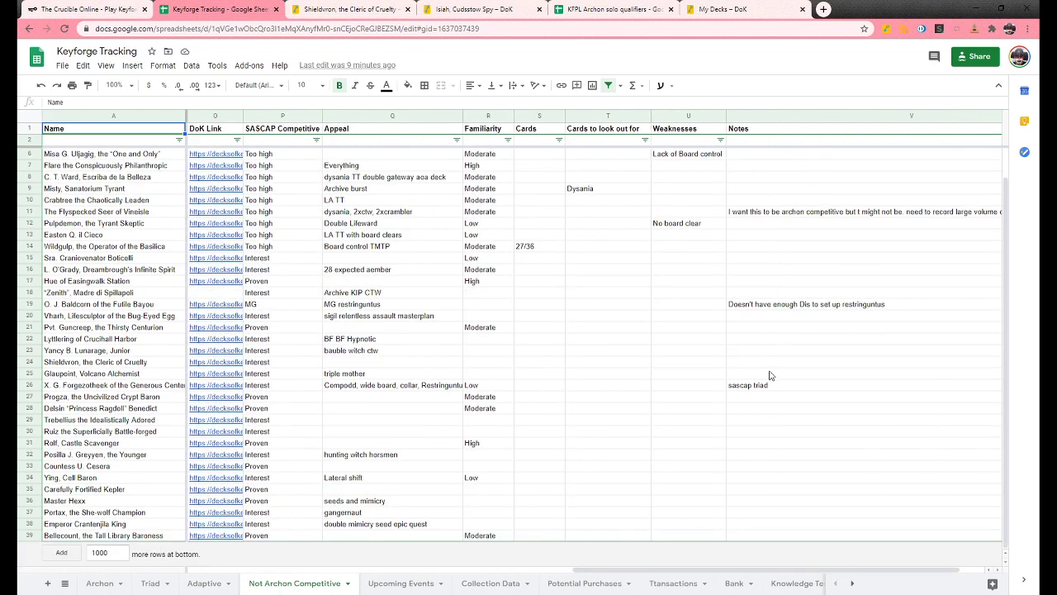
{"action": "scroll", "coordinate": [769, 376], "scroll_direction": "up", "scroll_amount": 2}
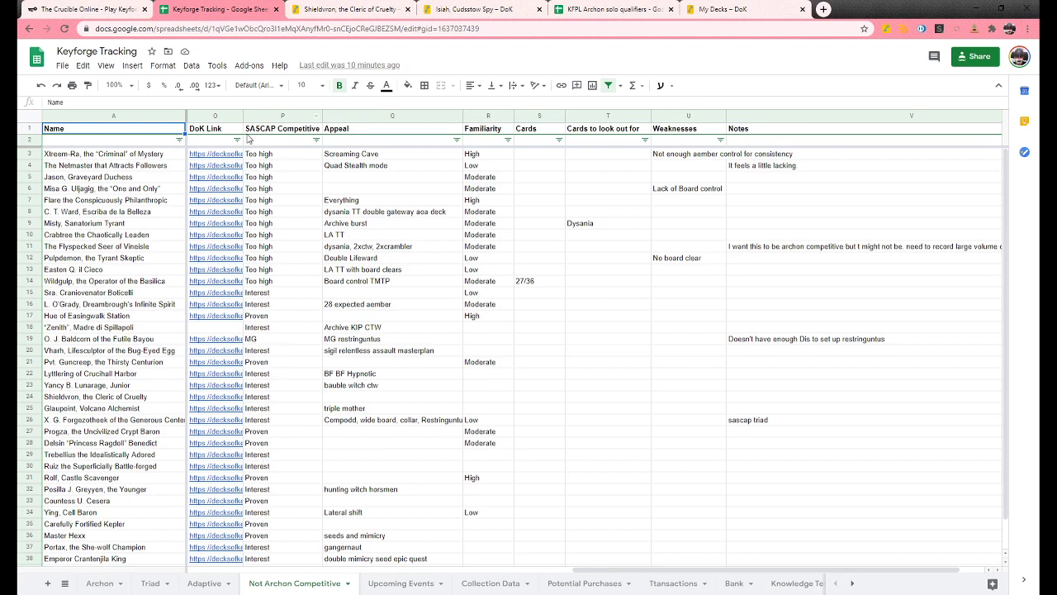
{"action": "left_click", "coordinate": [256, 480]}
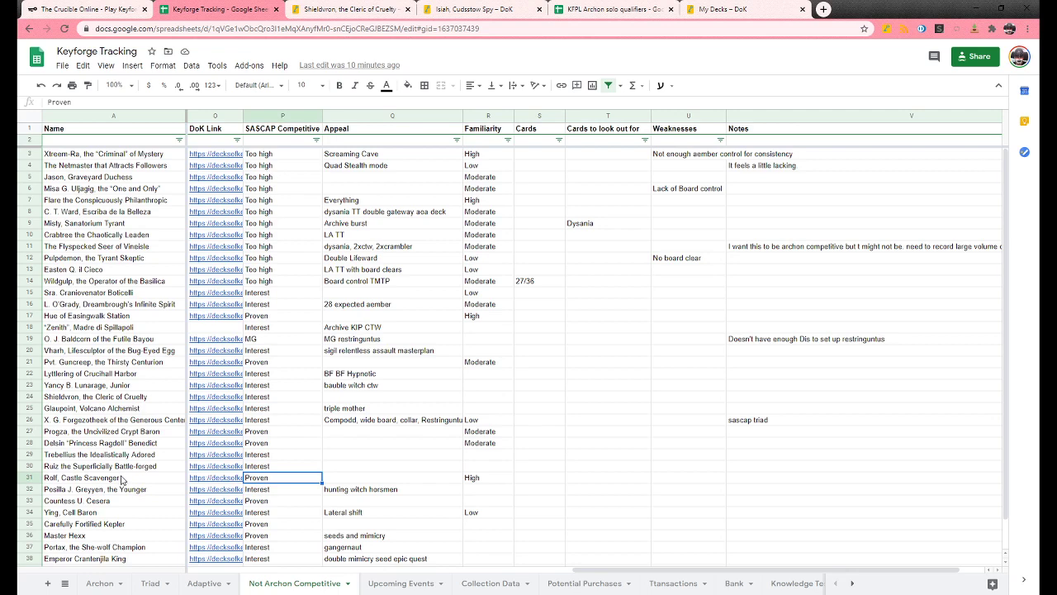
{"action": "scroll", "coordinate": [264, 446], "scroll_direction": "down", "scroll_amount": 1}
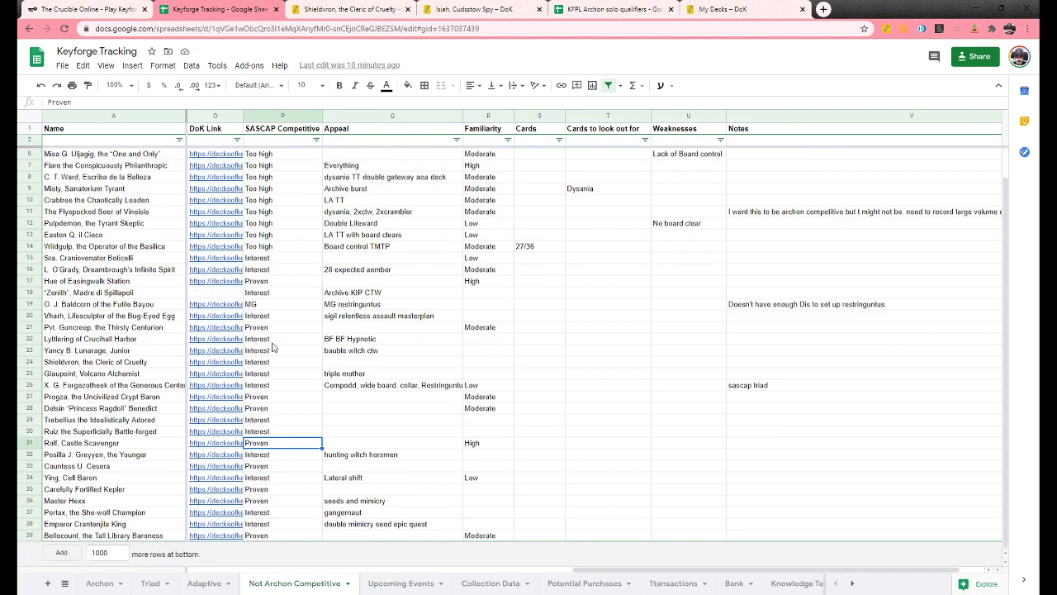
{"action": "scroll", "coordinate": [272, 248], "scroll_direction": "up", "scroll_amount": 1}
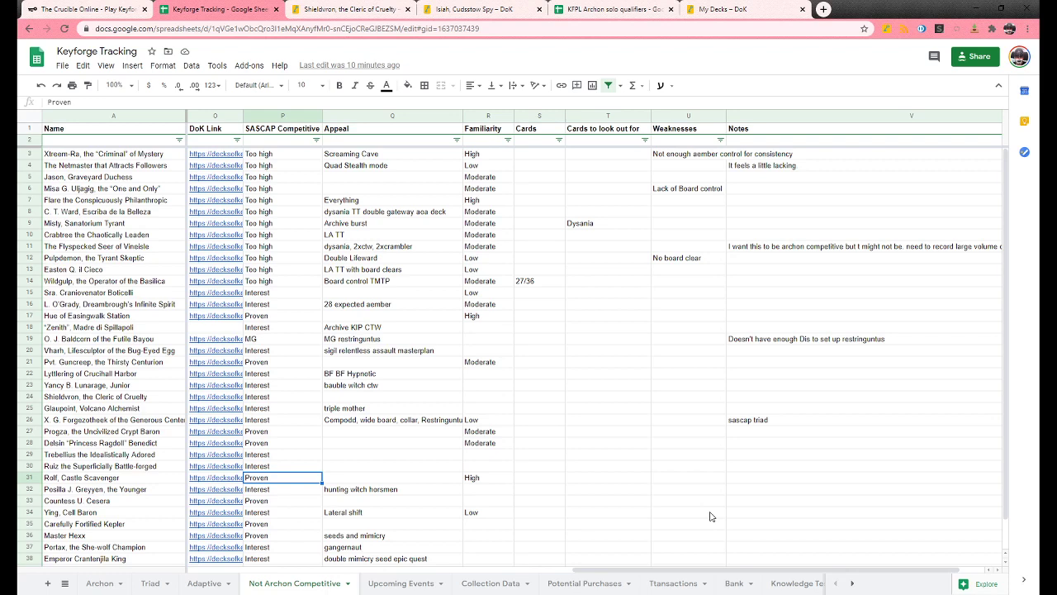
Step: Open the Collection Data sheet and inspect the House 1 score formula in row 2 among the KFPL columns
{"action": "left_click", "coordinate": [455, 585]}
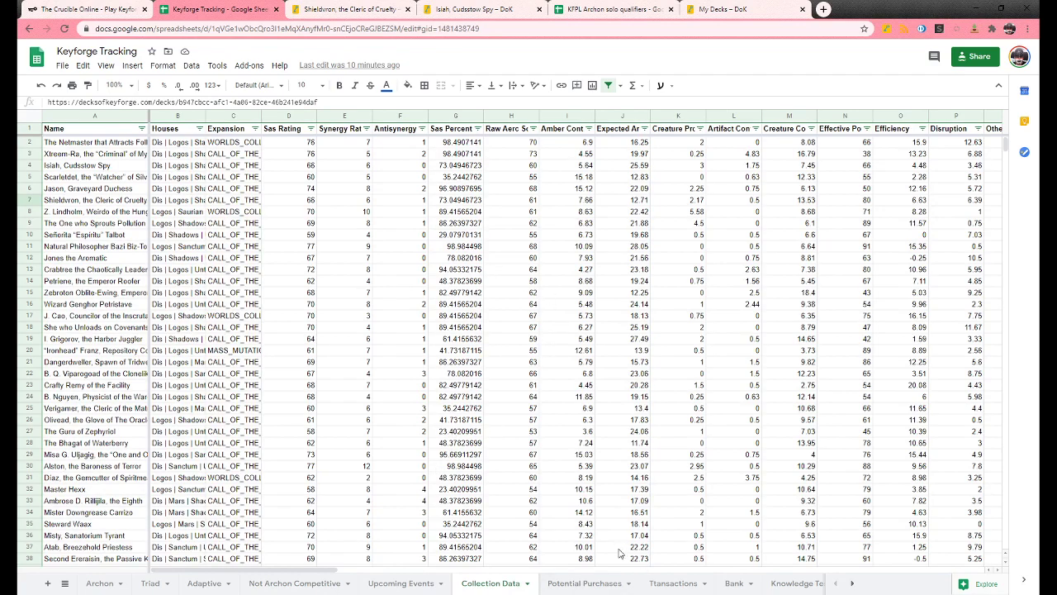
{"action": "left_click_drag", "start_coordinate": [278, 570], "coordinate": [795, 570]}
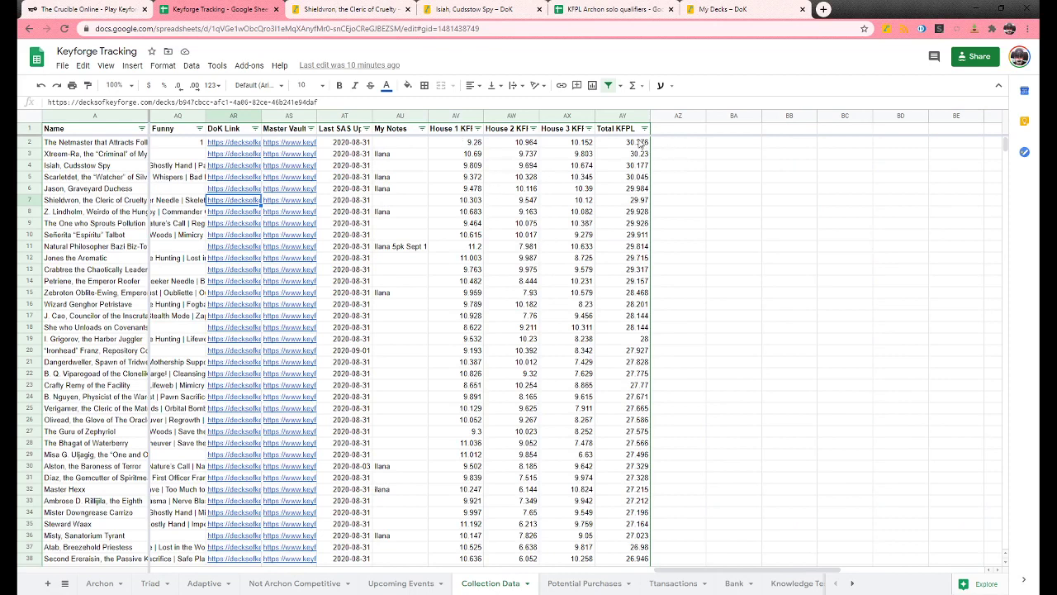
{"action": "left_click", "coordinate": [463, 131]}
{"action": "left_click", "coordinate": [468, 145]}
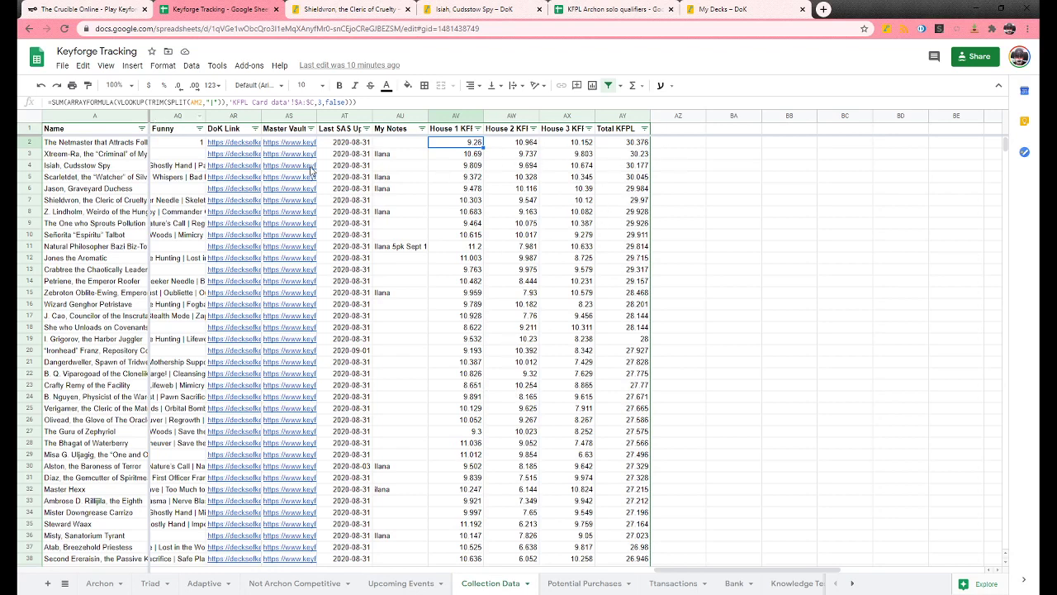
Step: Open the KFPL Card data sheet and check the card names and their Total values, including Gateway to Dis
{"action": "left_click", "coordinate": [851, 583]}
{"action": "left_click", "coordinate": [776, 583]}
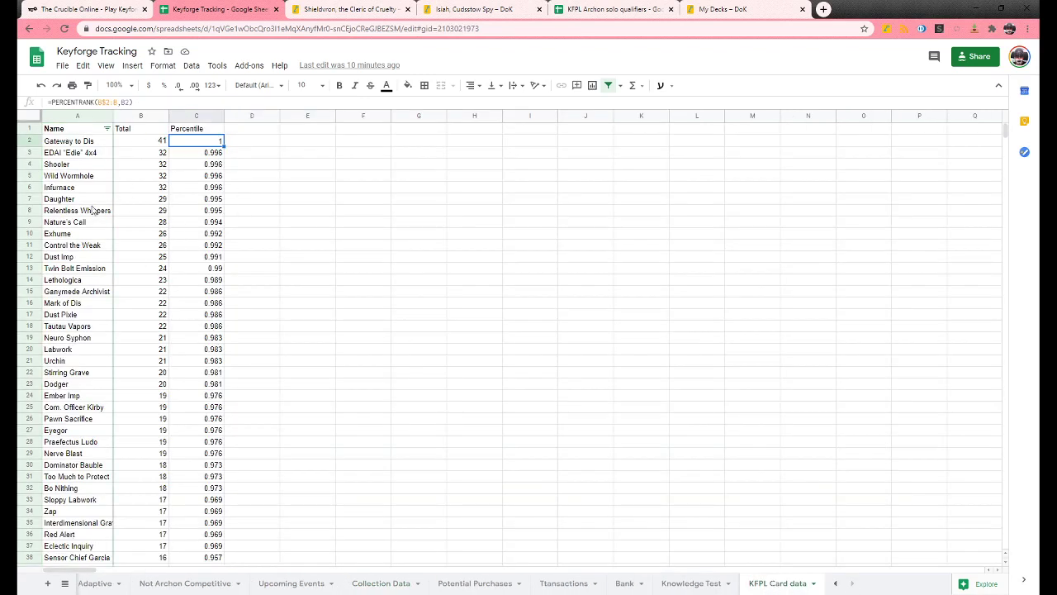
{"action": "left_click", "coordinate": [91, 142]}
{"action": "left_click", "coordinate": [71, 222]}
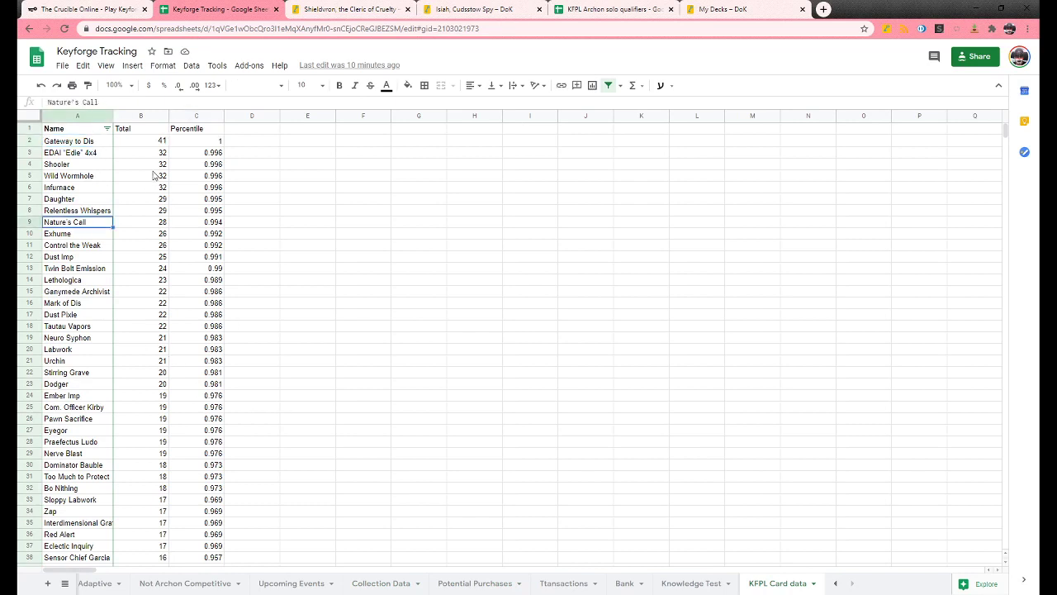
{"action": "left_click", "coordinate": [157, 163]}
{"action": "left_click", "coordinate": [153, 142]}
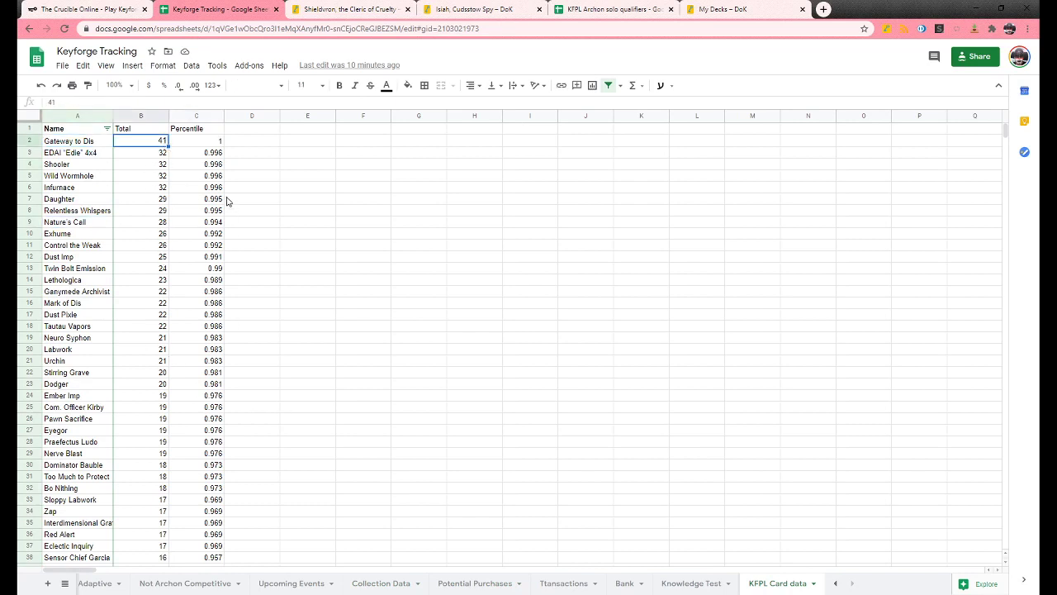
Step: Inspect the Percentile formula for Gateway to Dis and look through the card Totals and Percentiles on the KFPL Card data sheet
{"action": "left_click", "coordinate": [204, 144]}
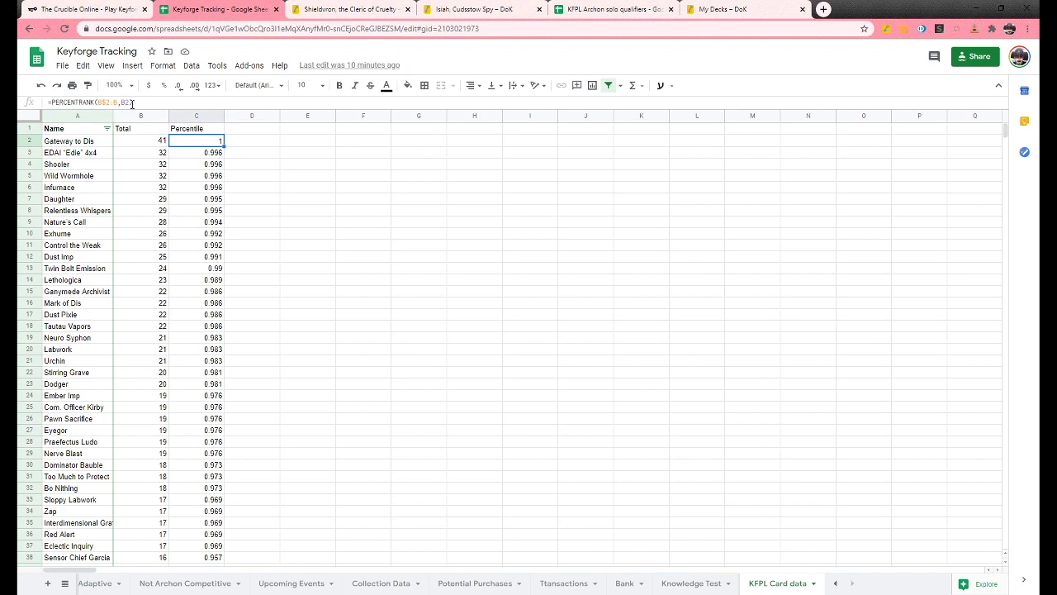
{"action": "key", "text": "Left"}
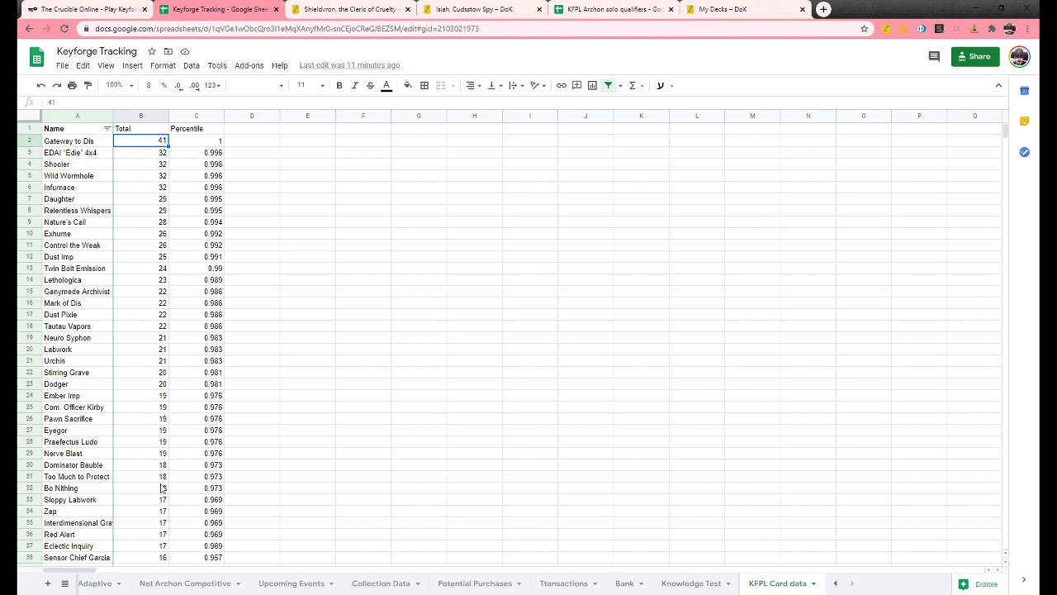
{"action": "scroll", "coordinate": [250, 413], "scroll_direction": "down", "scroll_amount": 20}
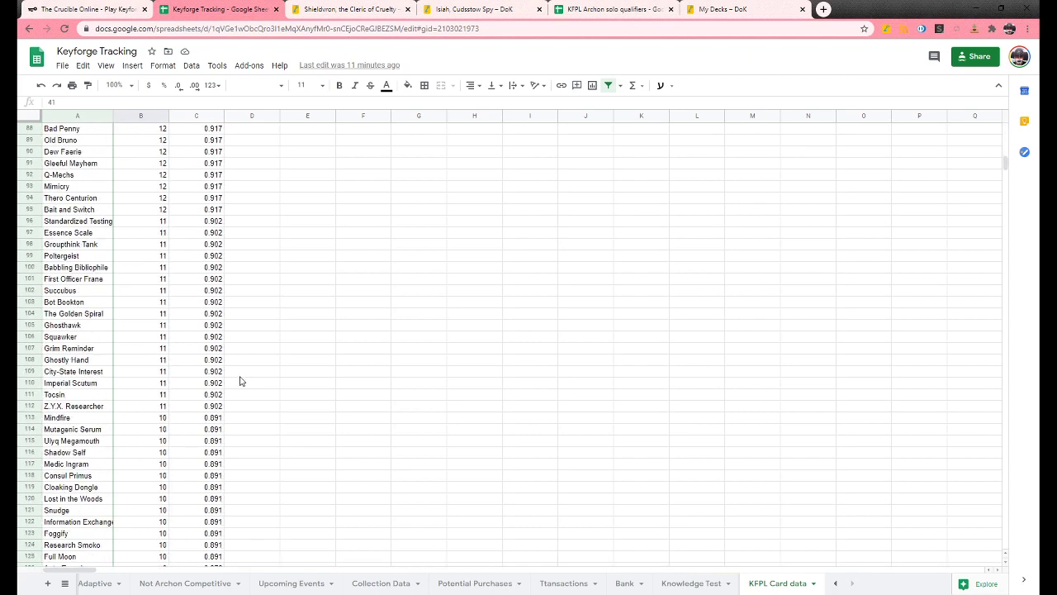
{"action": "scroll", "coordinate": [236, 385], "scroll_direction": "down", "scroll_amount": 7}
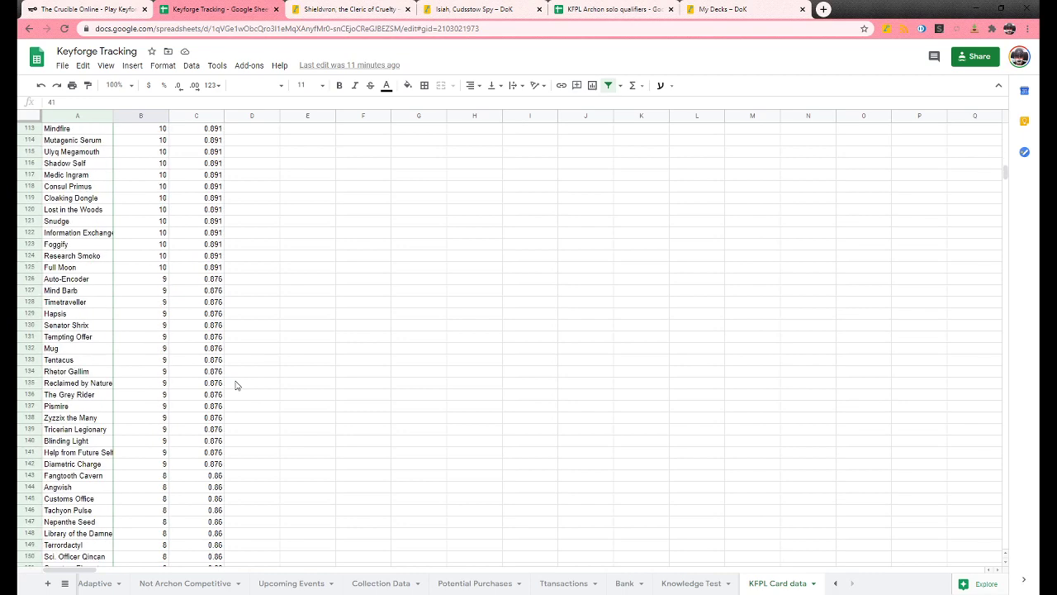
{"action": "scroll", "coordinate": [236, 385], "scroll_direction": "up", "scroll_amount": 5}
{"action": "scroll", "coordinate": [303, 349], "scroll_direction": "up", "scroll_amount": 20}
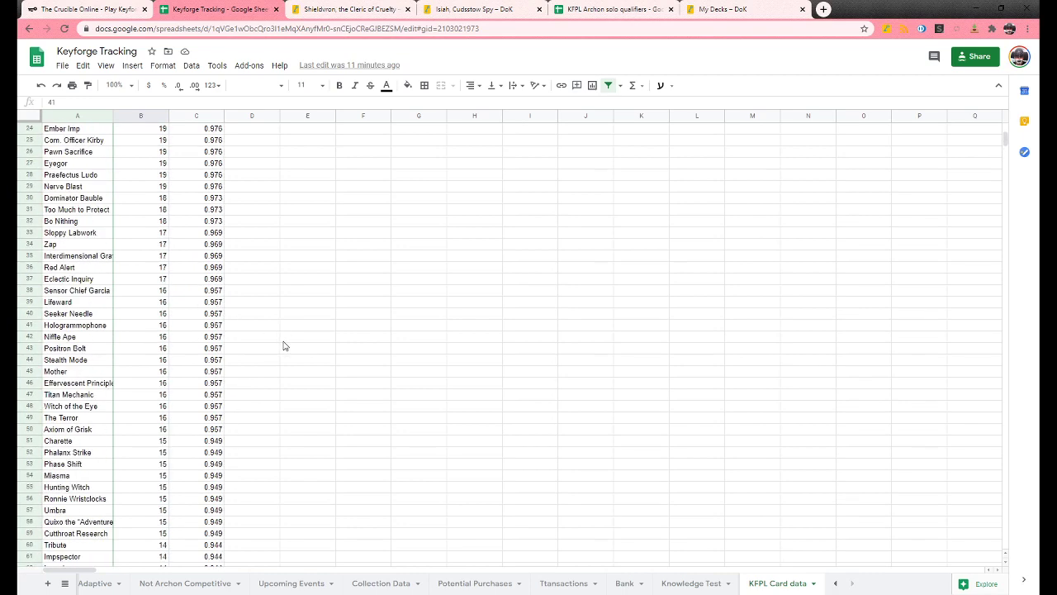
{"action": "scroll", "coordinate": [283, 345], "scroll_direction": "up", "scroll_amount": 8}
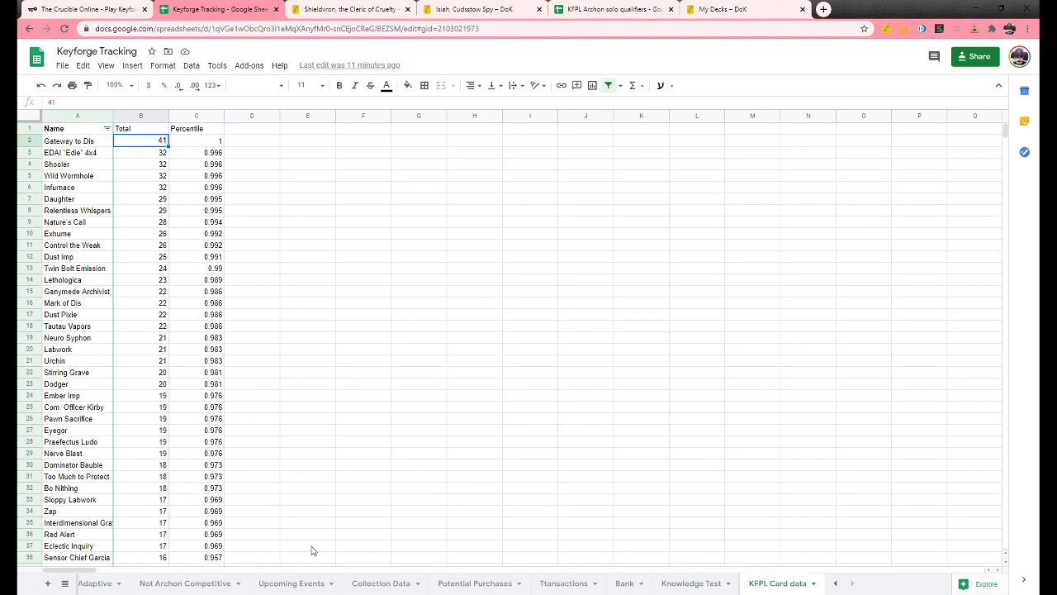
Step: On the Collection Data sheet, check row 2's House 1, House 2 and House 3 scores and the Total KFPL formula
{"action": "left_click", "coordinate": [381, 583]}
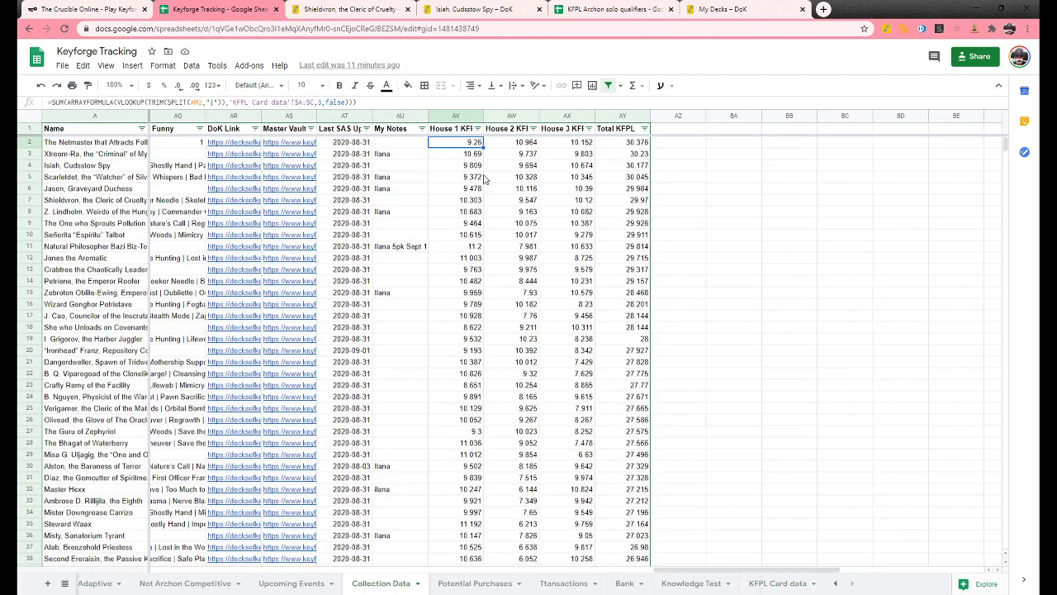
{"action": "left_click", "coordinate": [566, 147]}
{"action": "key", "text": "Left"}
{"action": "key", "text": "Left"}
{"action": "key", "text": "Right"}
{"action": "left_click", "coordinate": [565, 147]}
{"action": "left_click", "coordinate": [471, 146]}
{"action": "left_click", "coordinate": [632, 143]}
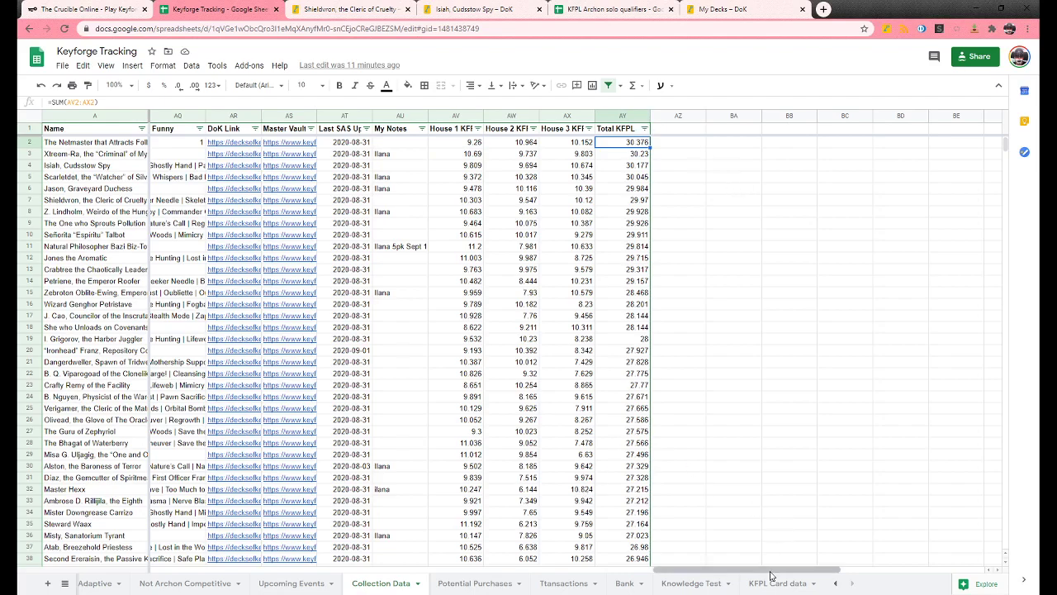
Step: Review the top-ranked decks' names and SAS ratings in Collection Data, including the Natural Philosopher Bazi Biz-Toth row
{"action": "left_click_drag", "start_coordinate": [771, 575], "coordinate": [232, 538]}
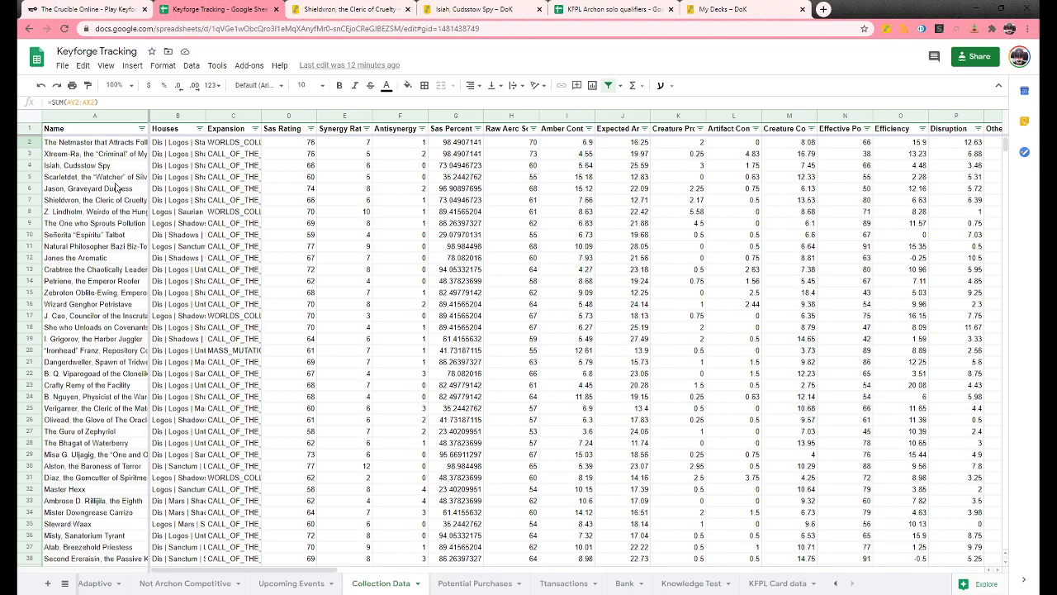
{"action": "left_click", "coordinate": [57, 247]}
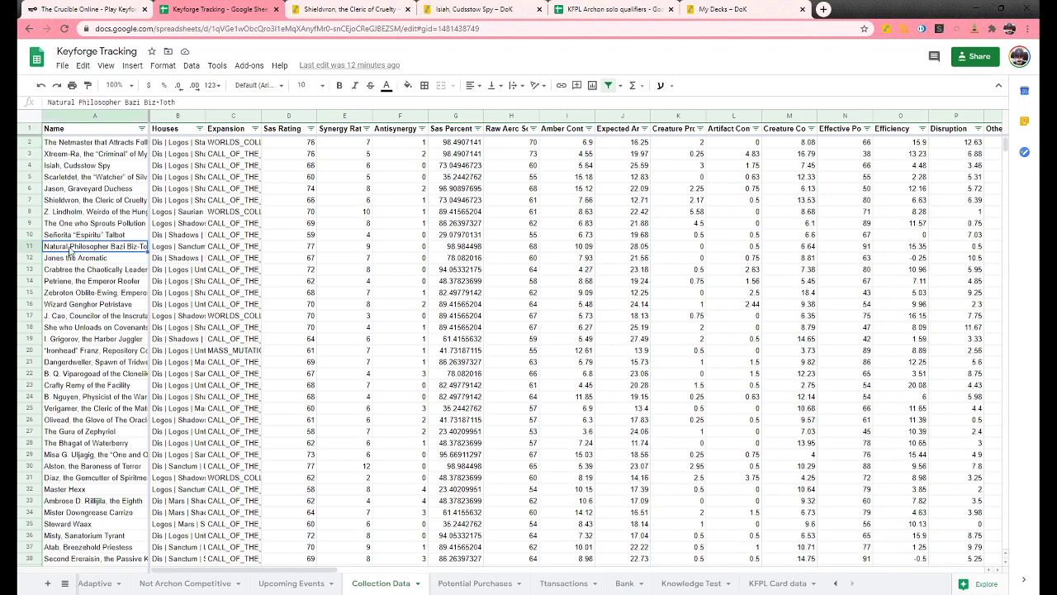
{"action": "left_click", "coordinate": [29, 250]}
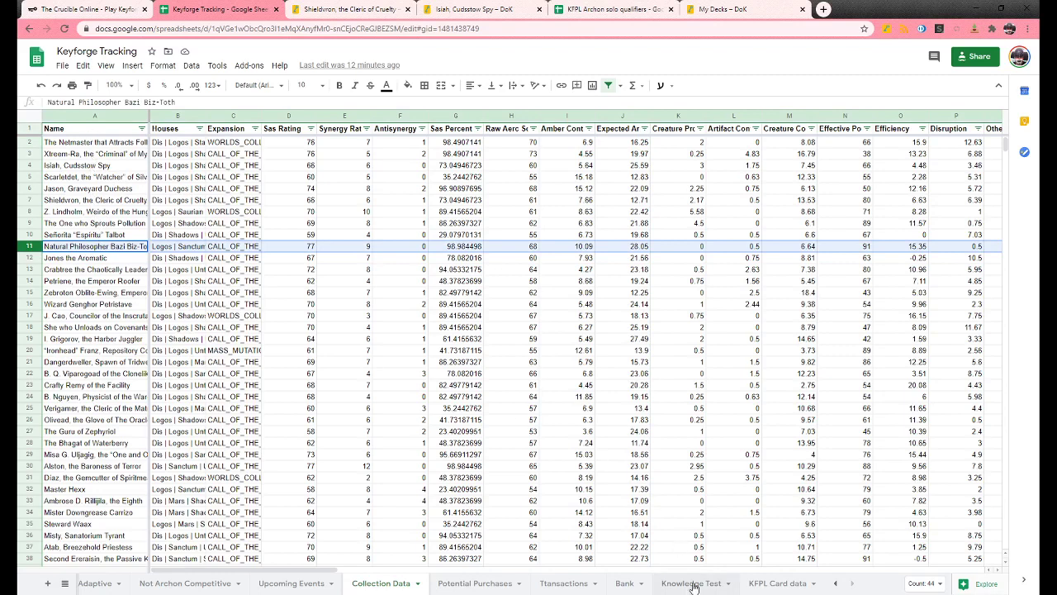
{"action": "left_click", "coordinate": [299, 142]}
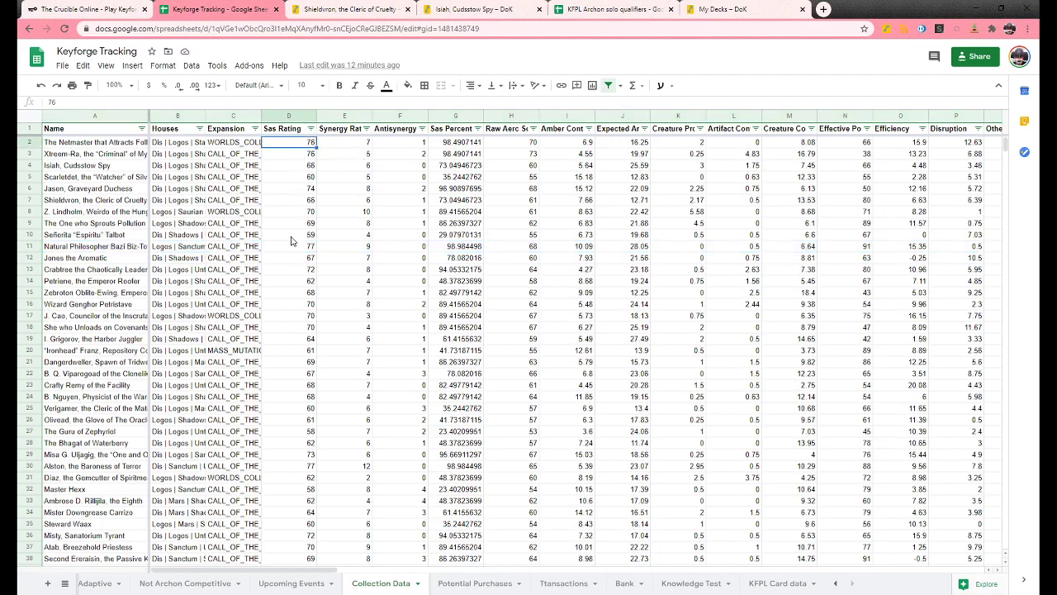
{"action": "left_click", "coordinate": [296, 177]}
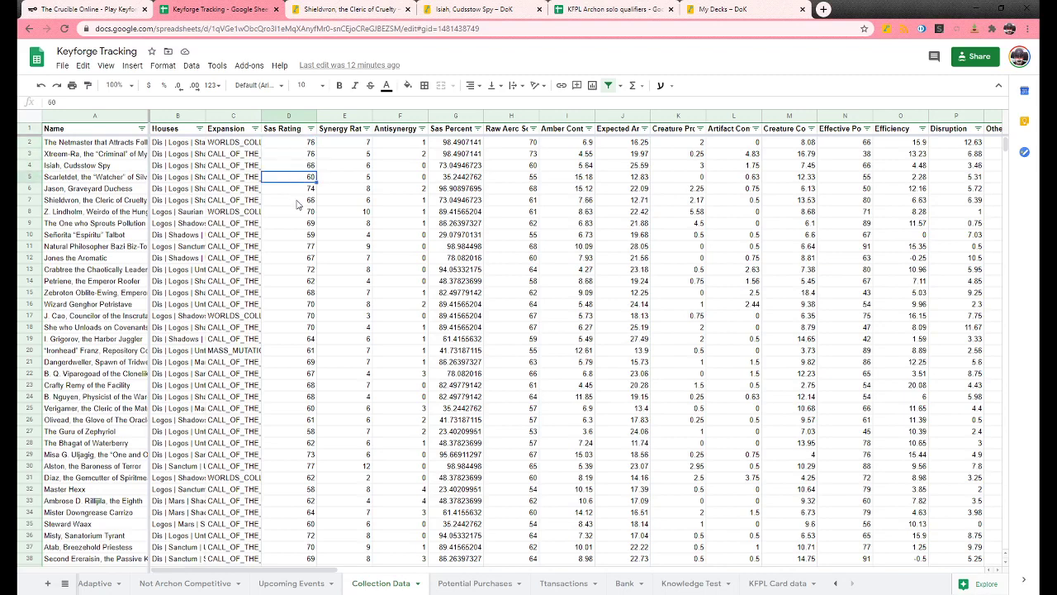
{"action": "left_click", "coordinate": [86, 190]}
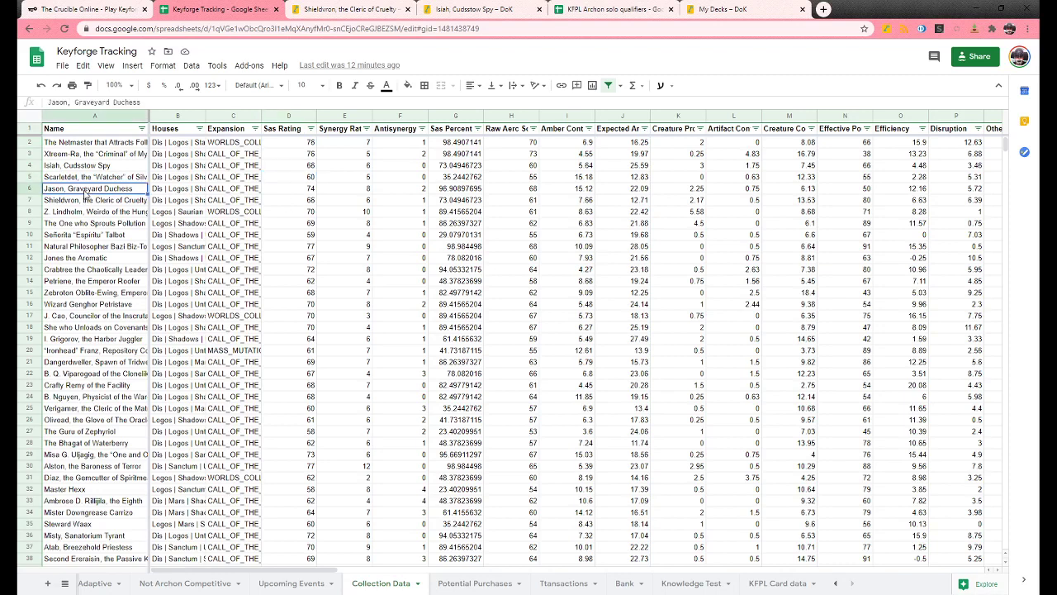
{"action": "left_click", "coordinate": [100, 156]}
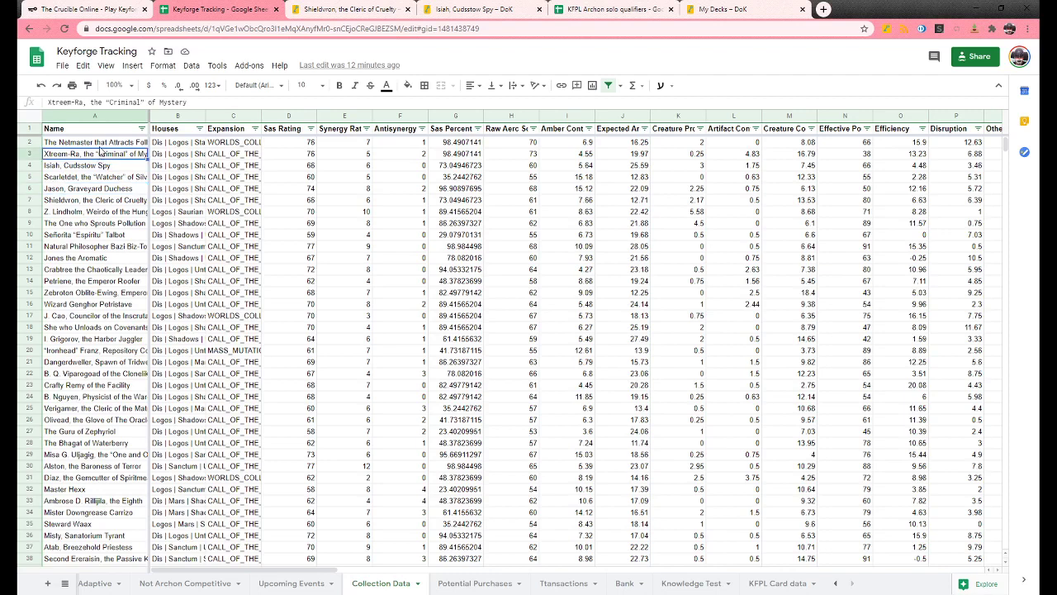
{"action": "key", "text": "Up"}
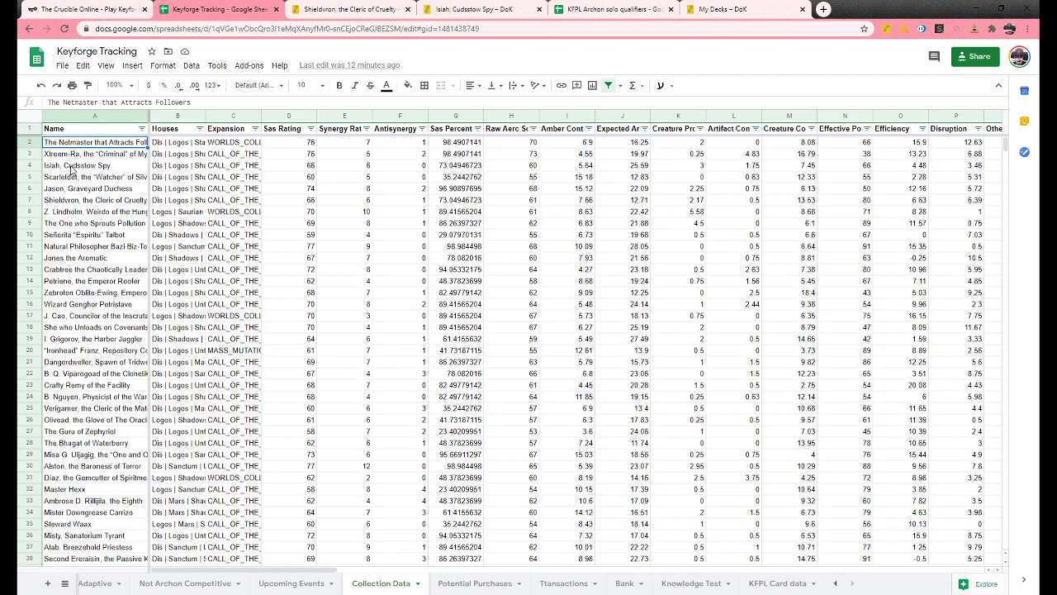
Step: Compare the Isiah, Shieldvron and Señorita "Espiritu" Talbot decks and check the SAS ratings of the lower-rated decks
{"action": "left_click", "coordinate": [72, 168]}
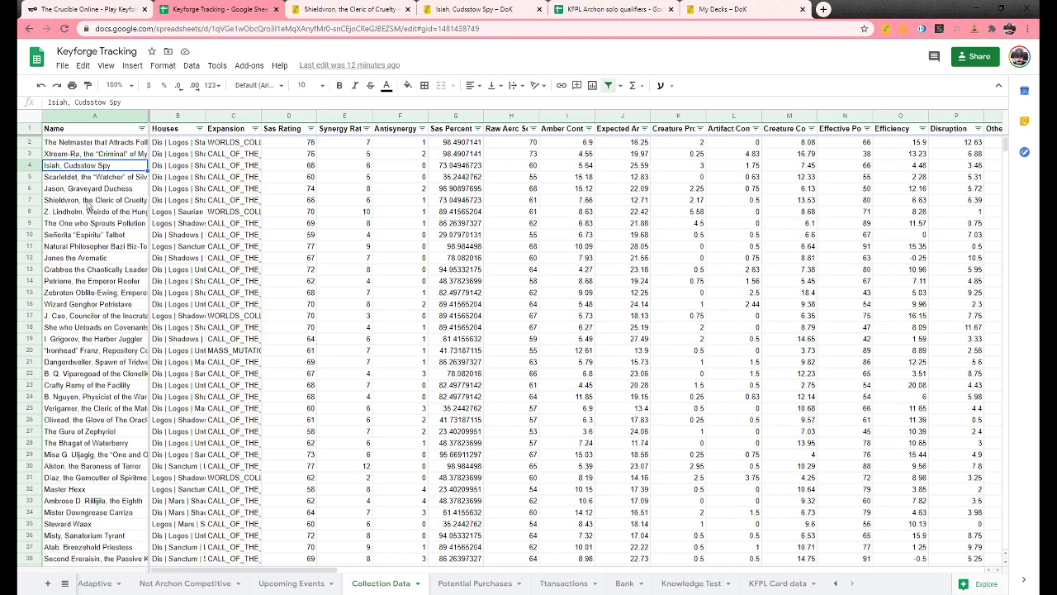
{"action": "left_click", "coordinate": [92, 203]}
{"action": "left_click", "coordinate": [92, 240]}
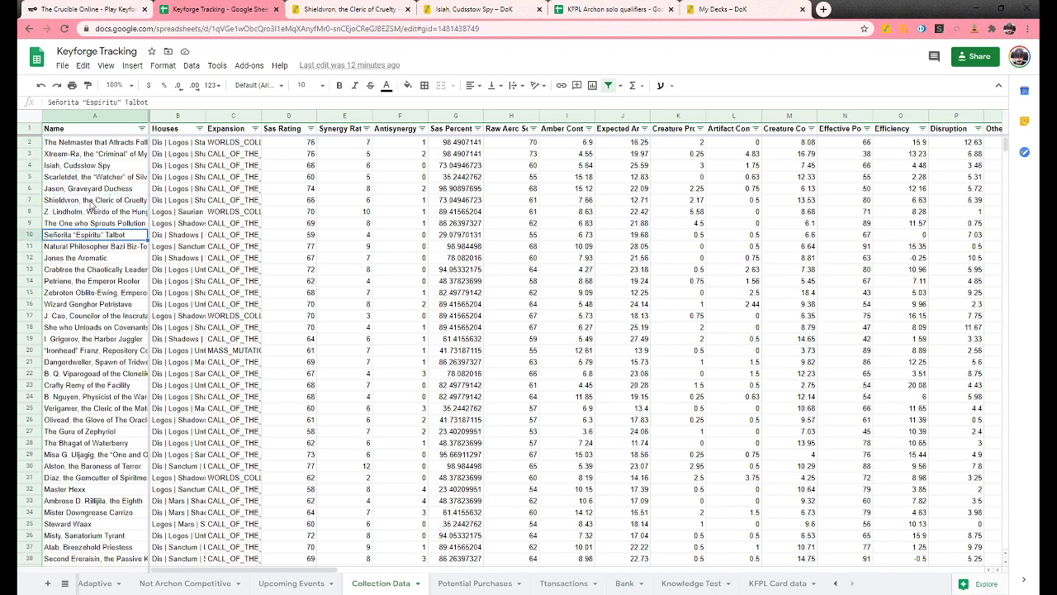
{"action": "left_click", "coordinate": [92, 205]}
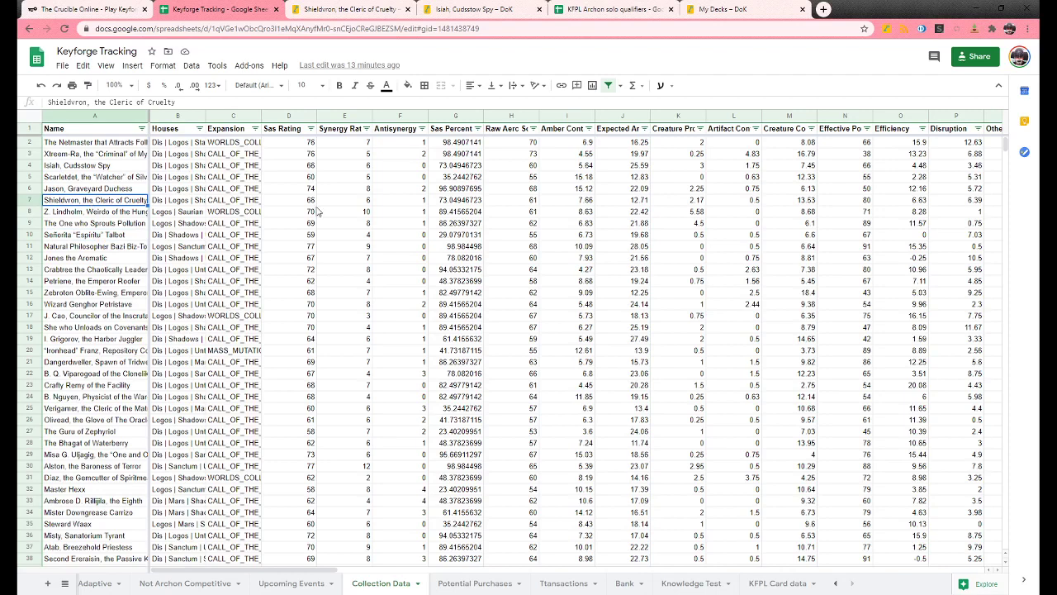
{"action": "left_click", "coordinate": [306, 178]}
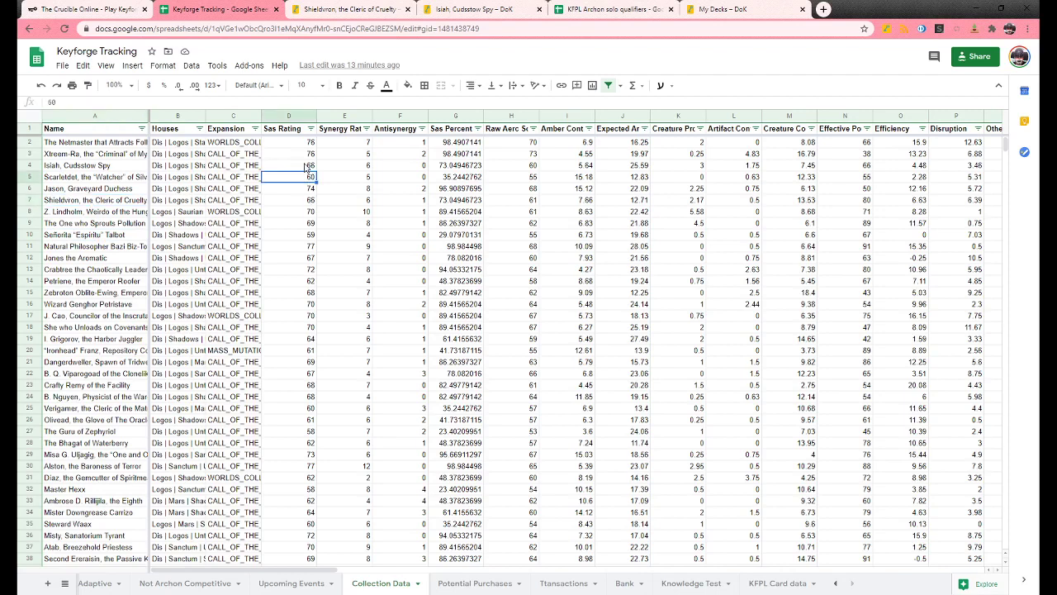
{"action": "left_click", "coordinate": [307, 166]}
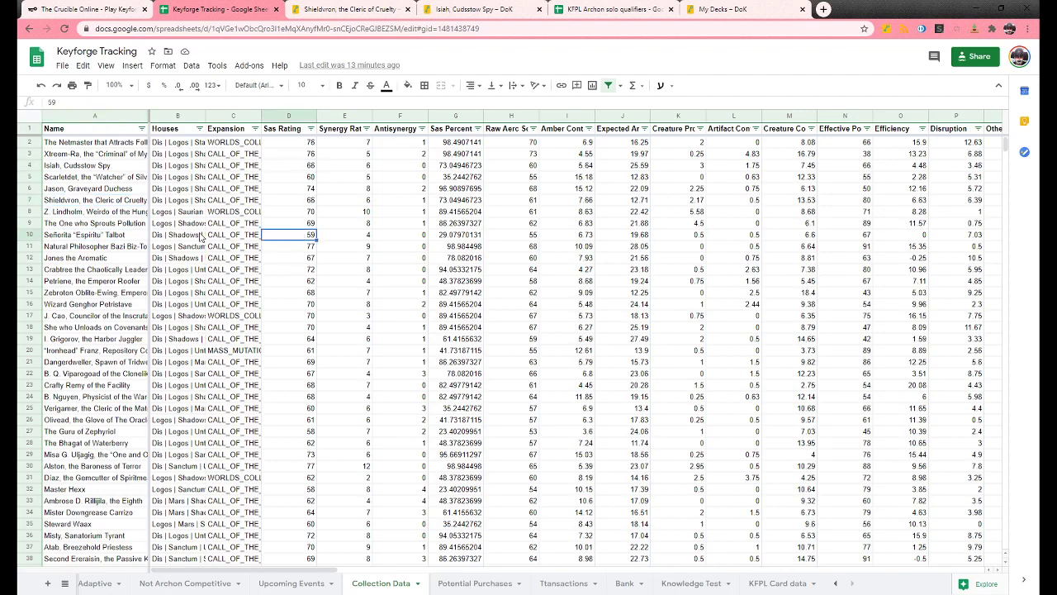
{"action": "left_click", "coordinate": [61, 238]}
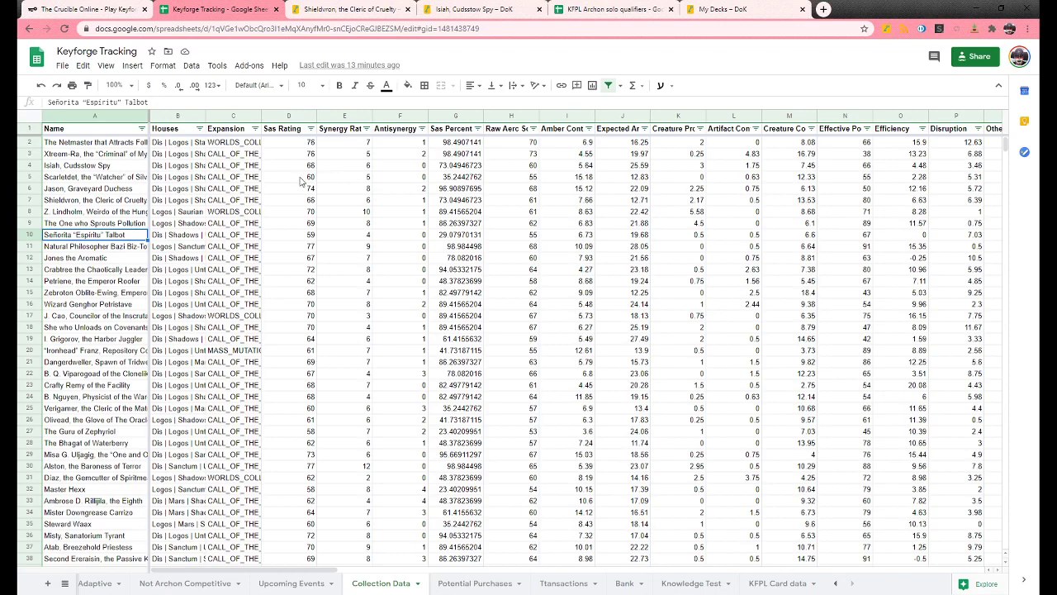
{"action": "left_click", "coordinate": [67, 203]}
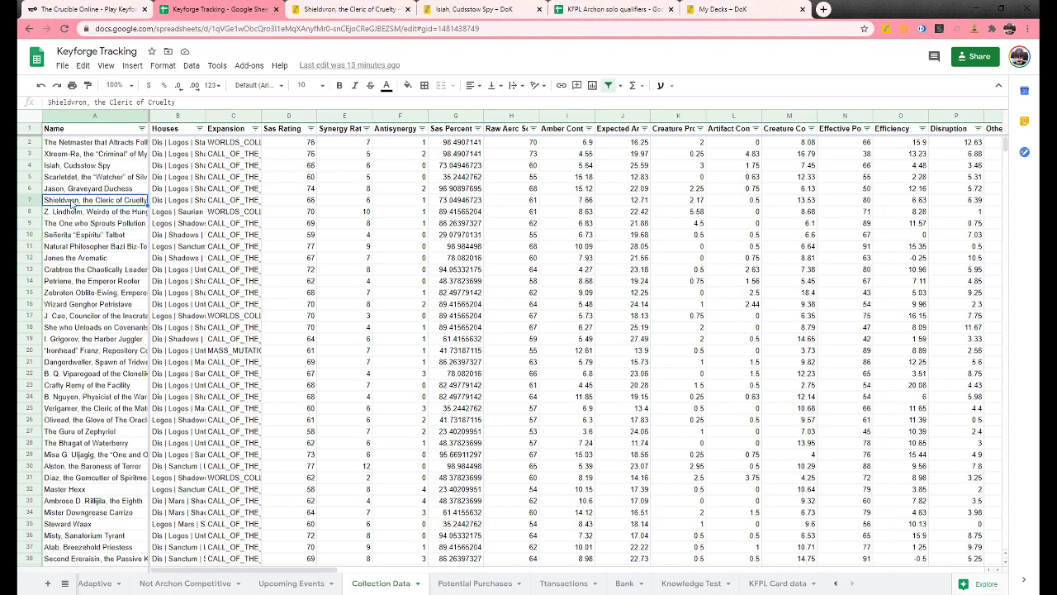
Step: Switch to the Decks of KeyForge page for Shieldvron, the Cleric of Cruelty and examine its card list and statistics
{"action": "left_click", "coordinate": [330, 13]}
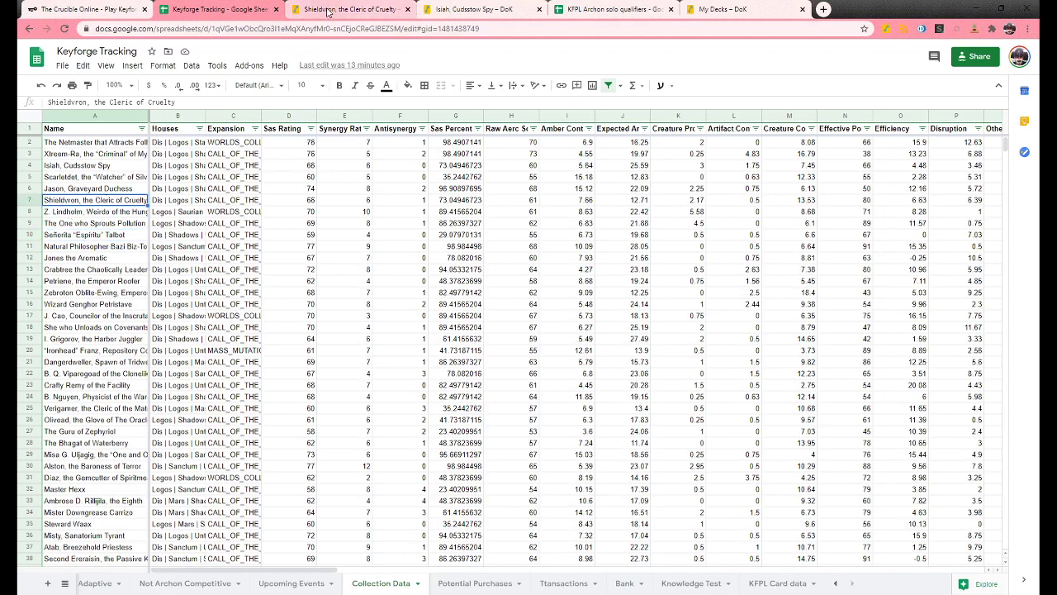
{"action": "scroll", "coordinate": [521, 285], "scroll_direction": "up", "scroll_amount": 1}
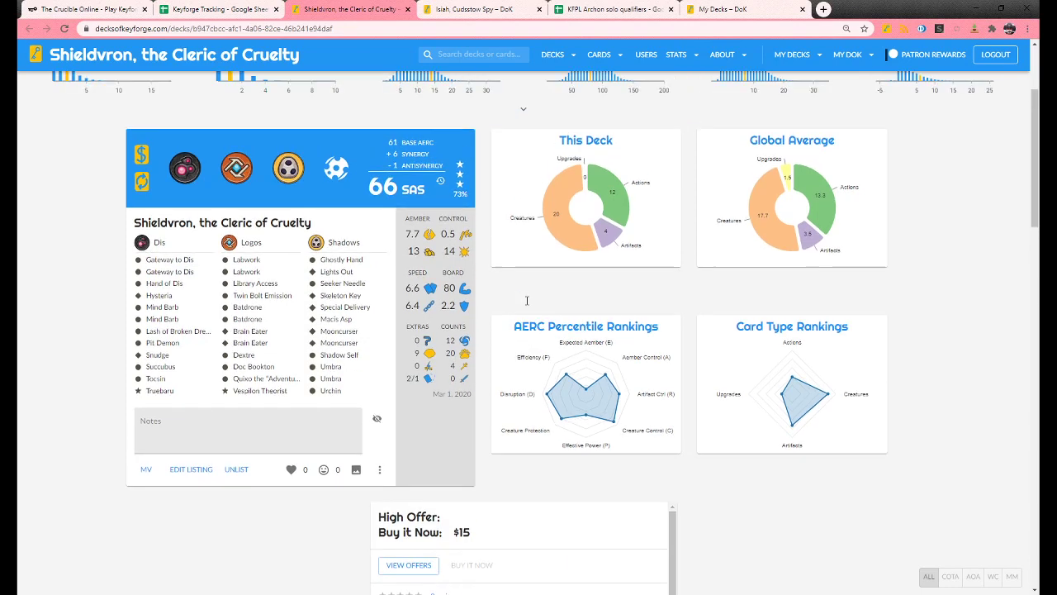
{"action": "scroll", "coordinate": [527, 306], "scroll_direction": "down", "scroll_amount": 1}
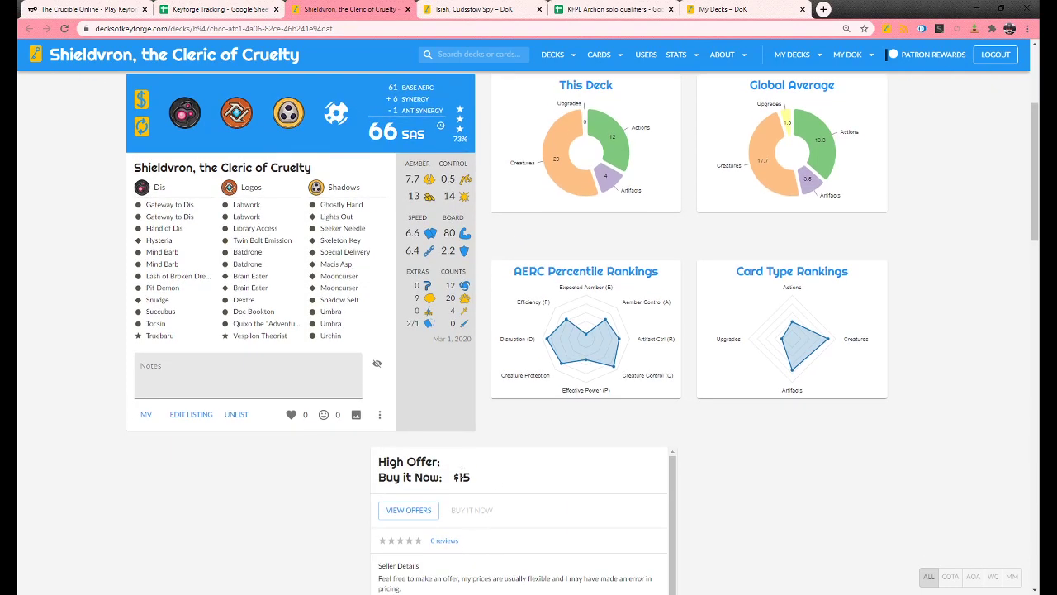
{"action": "scroll", "coordinate": [560, 469], "scroll_direction": "up", "scroll_amount": 2}
{"action": "scroll", "coordinate": [560, 469], "scroll_direction": "down", "scroll_amount": 2}
Step: Copy the Shieldvron deck page's URL and import the deck into The Crucible Online with that link
{"action": "left_click", "coordinate": [345, 29]}
{"action": "key", "text": "ctrl+c"}
{"action": "left_click_drag", "start_coordinate": [82, 9], "coordinate": [717, 9]}
{"action": "left_click", "coordinate": [373, 112]}
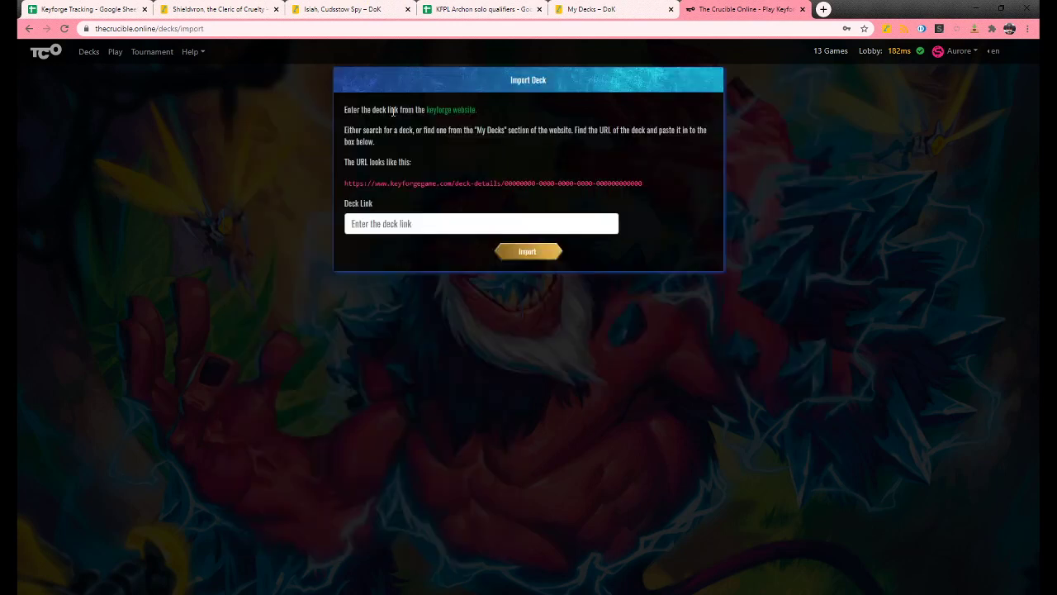
{"action": "left_click", "coordinate": [441, 221]}
{"action": "key", "text": "ctrl+v"}
{"action": "left_click", "coordinate": [514, 254]}
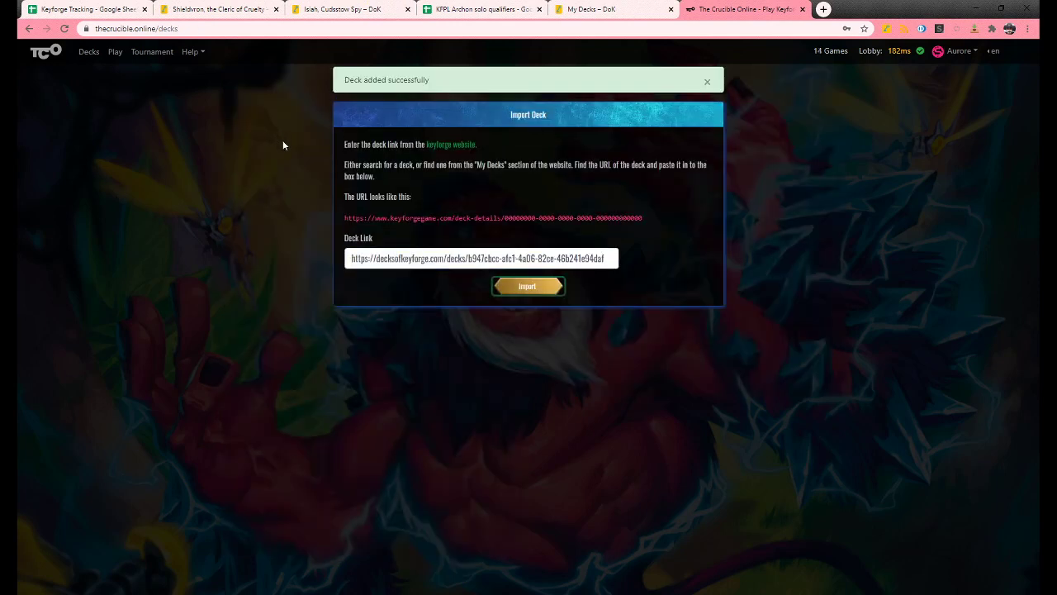
Step: Join the second listed competitive game and select Shieldvron, the Cleric of Cruelty as the deck
{"action": "left_click", "coordinate": [107, 54]}
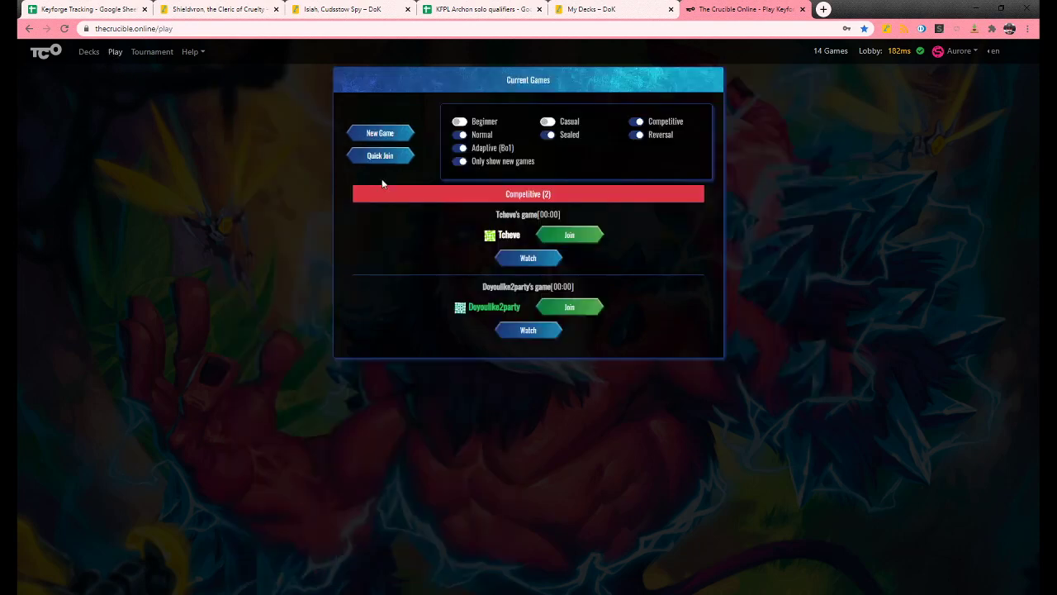
{"action": "left_click", "coordinate": [569, 309]}
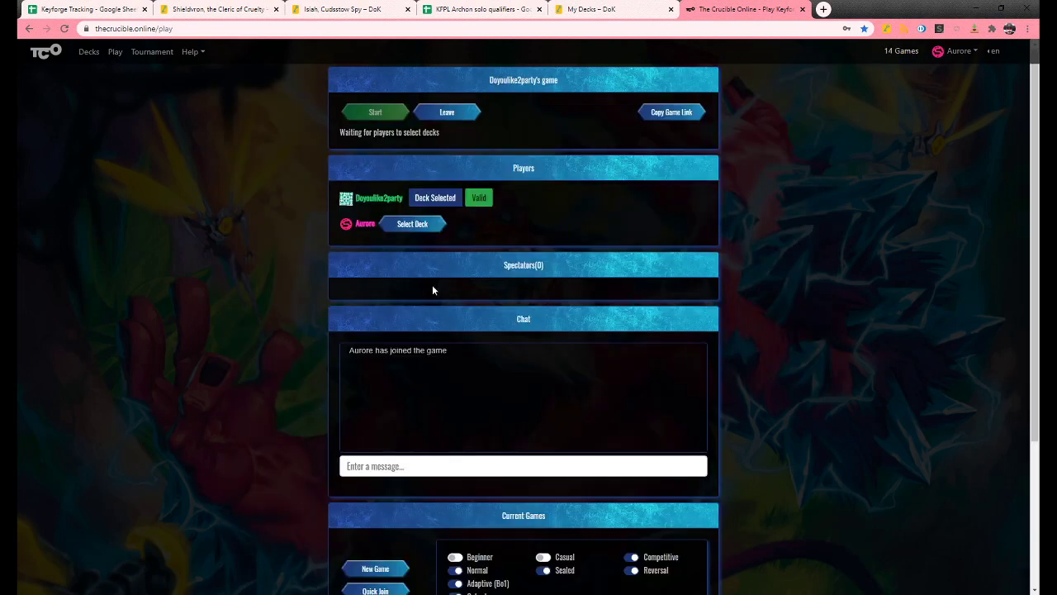
{"action": "left_click", "coordinate": [412, 226]}
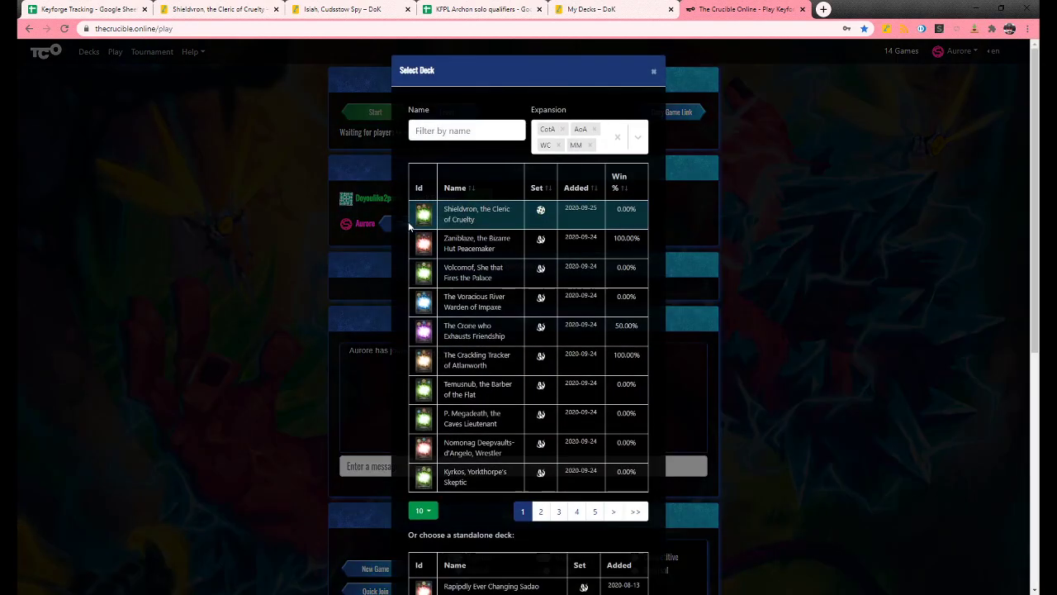
{"action": "left_click", "coordinate": [449, 207]}
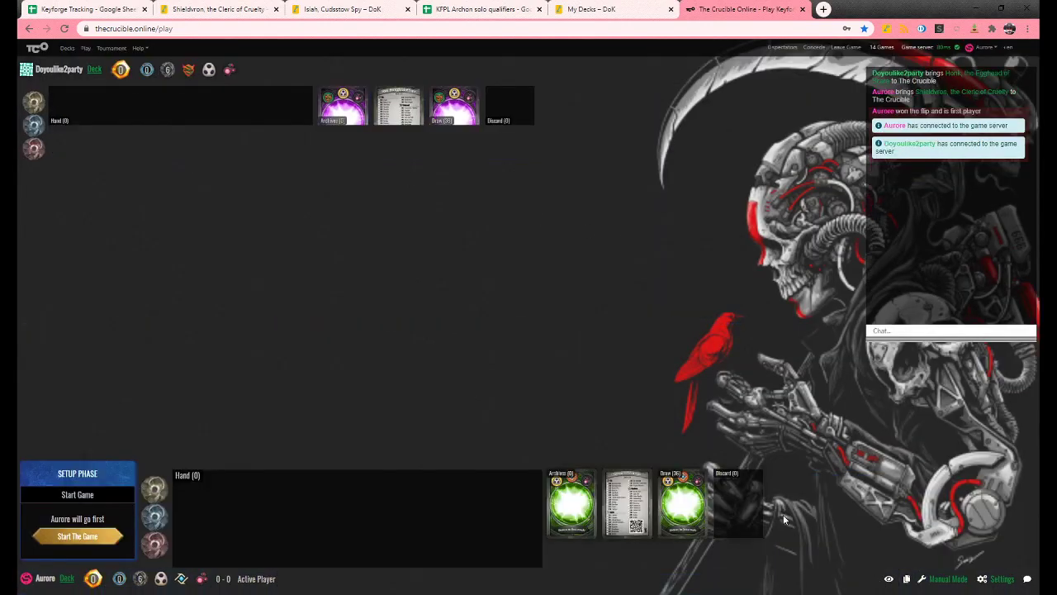
Step: Start the game, read the cards in the opening hand and keep the starting hand
{"action": "left_click", "coordinate": [83, 537]}
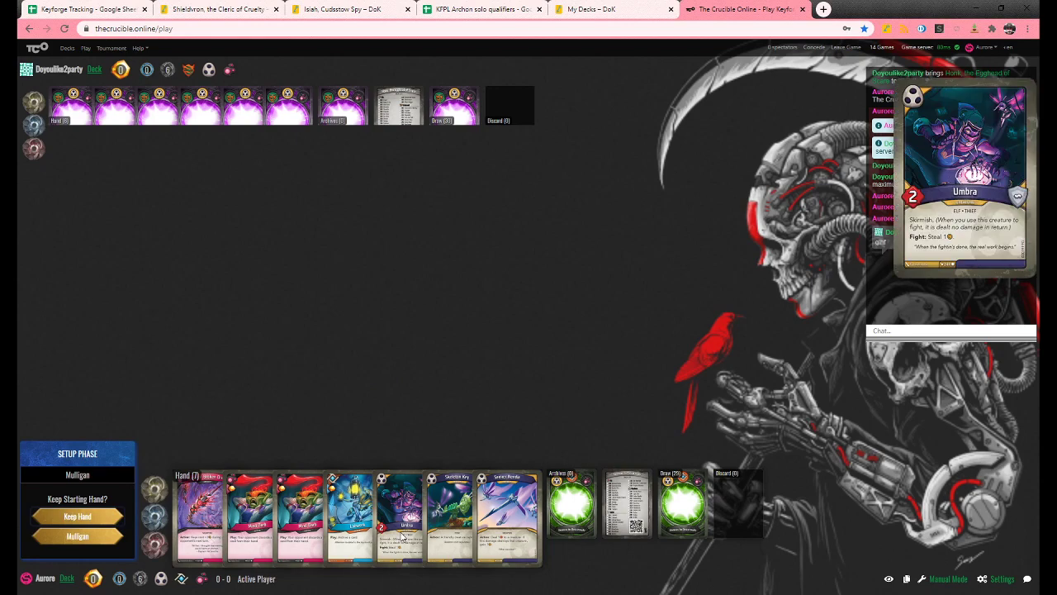
{"action": "mouse_move", "coordinate": [339, 516]}
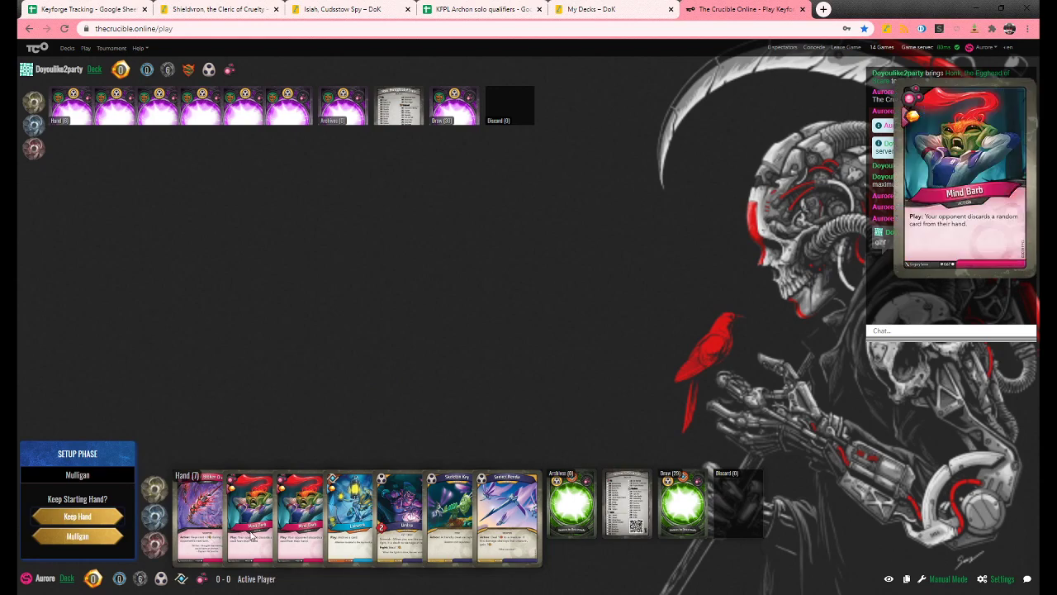
{"action": "mouse_move", "coordinate": [206, 531]}
{"action": "mouse_move", "coordinate": [289, 535]}
{"action": "mouse_move", "coordinate": [355, 535]}
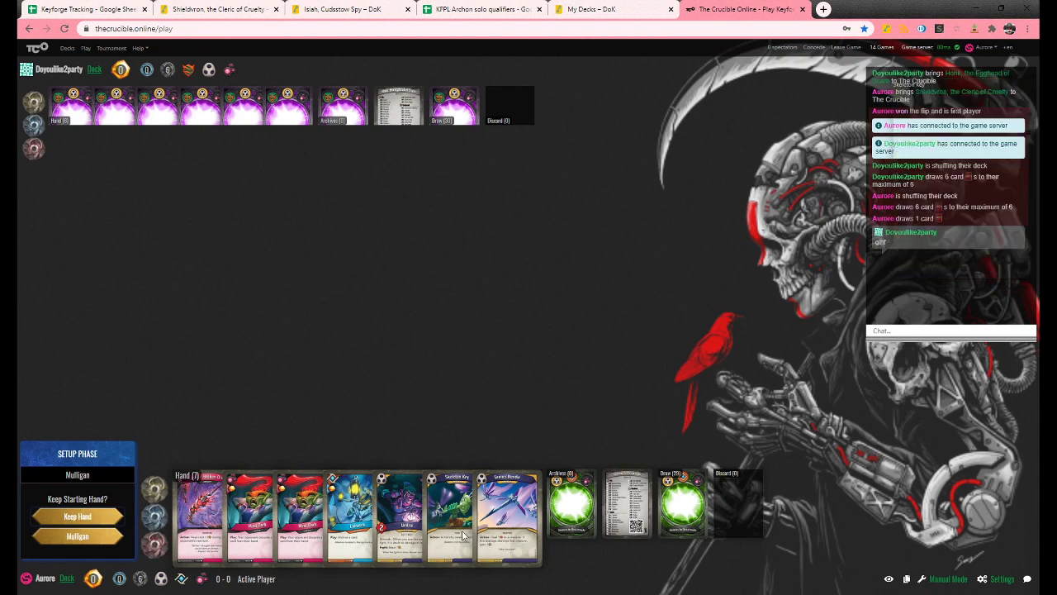
{"action": "mouse_move", "coordinate": [491, 532]}
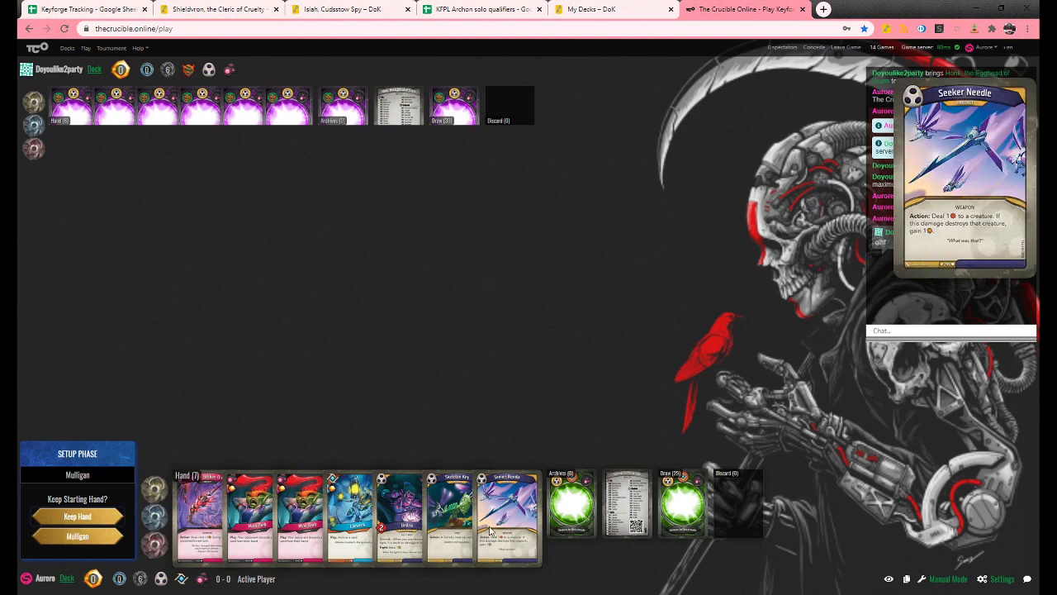
{"action": "left_click", "coordinate": [102, 518]}
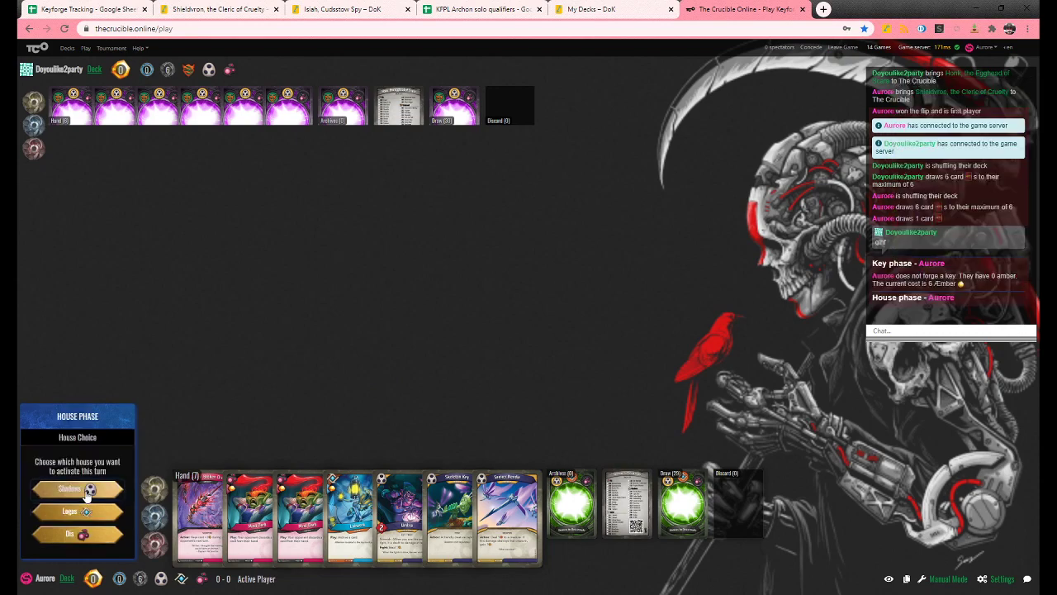
Step: Activate house Shadows, play the Umbra creature from the hand and end the first turn
{"action": "left_click", "coordinate": [77, 493]}
{"action": "left_click", "coordinate": [399, 512]}
{"action": "left_click", "coordinate": [83, 498]}
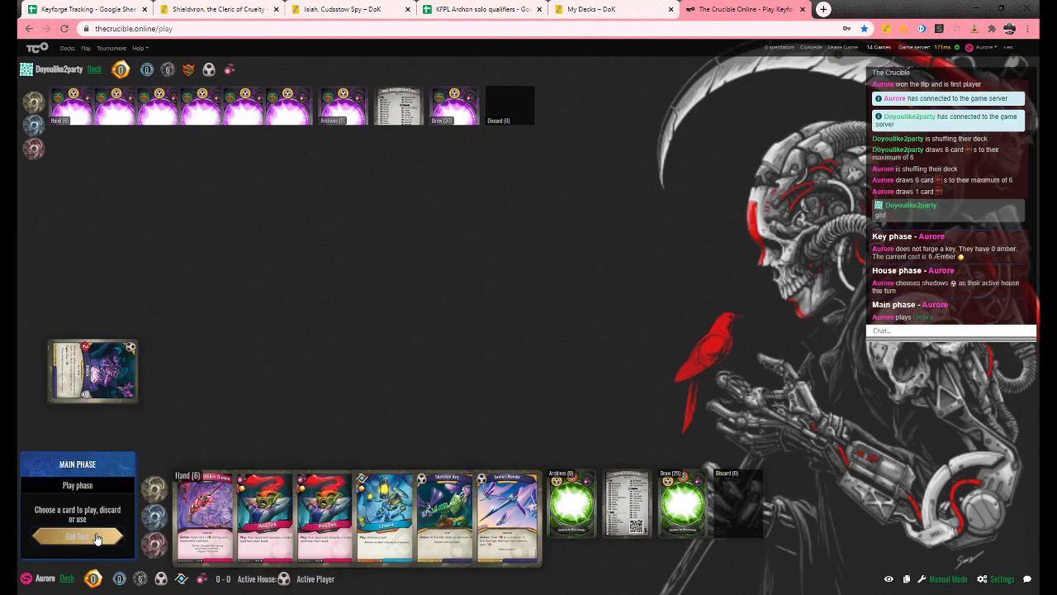
{"action": "left_click", "coordinate": [76, 537]}
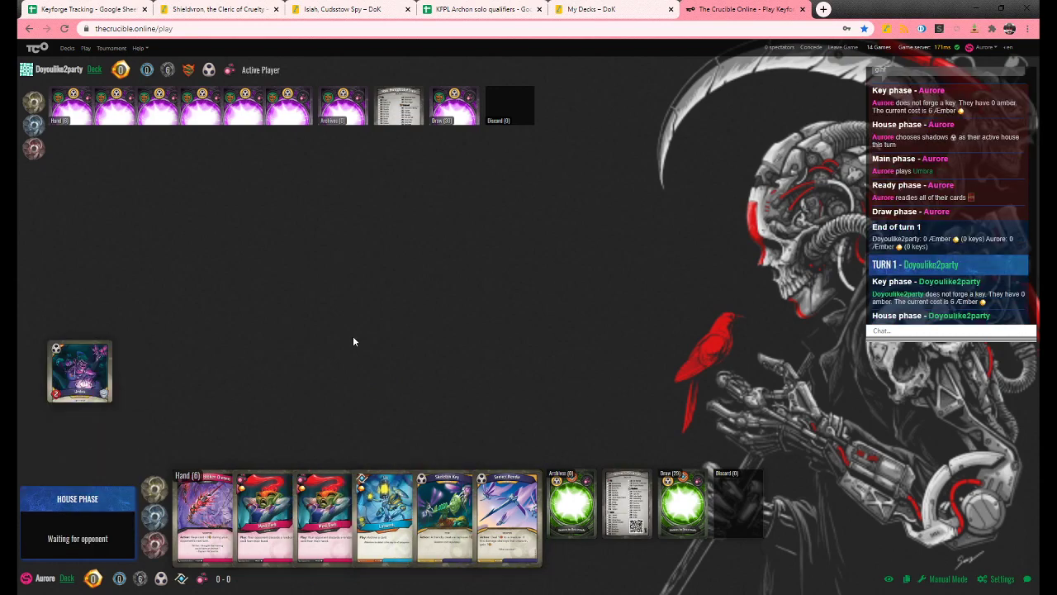